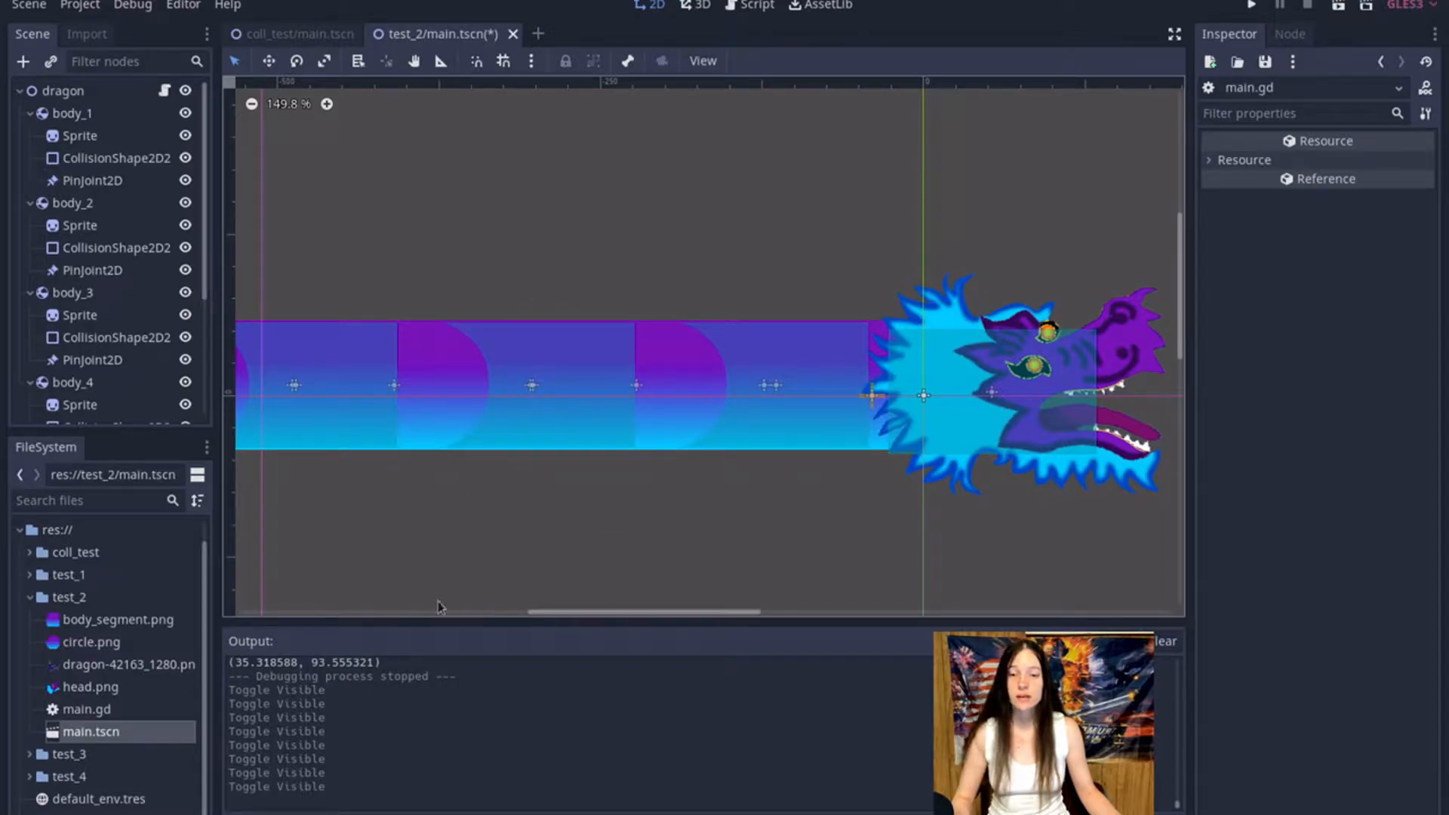
Examine the existing dragon scene by hiding and reshowing the body_2 sprite and viewing the dragon node's script
{"action": "left_click", "coordinate": [185, 225]}
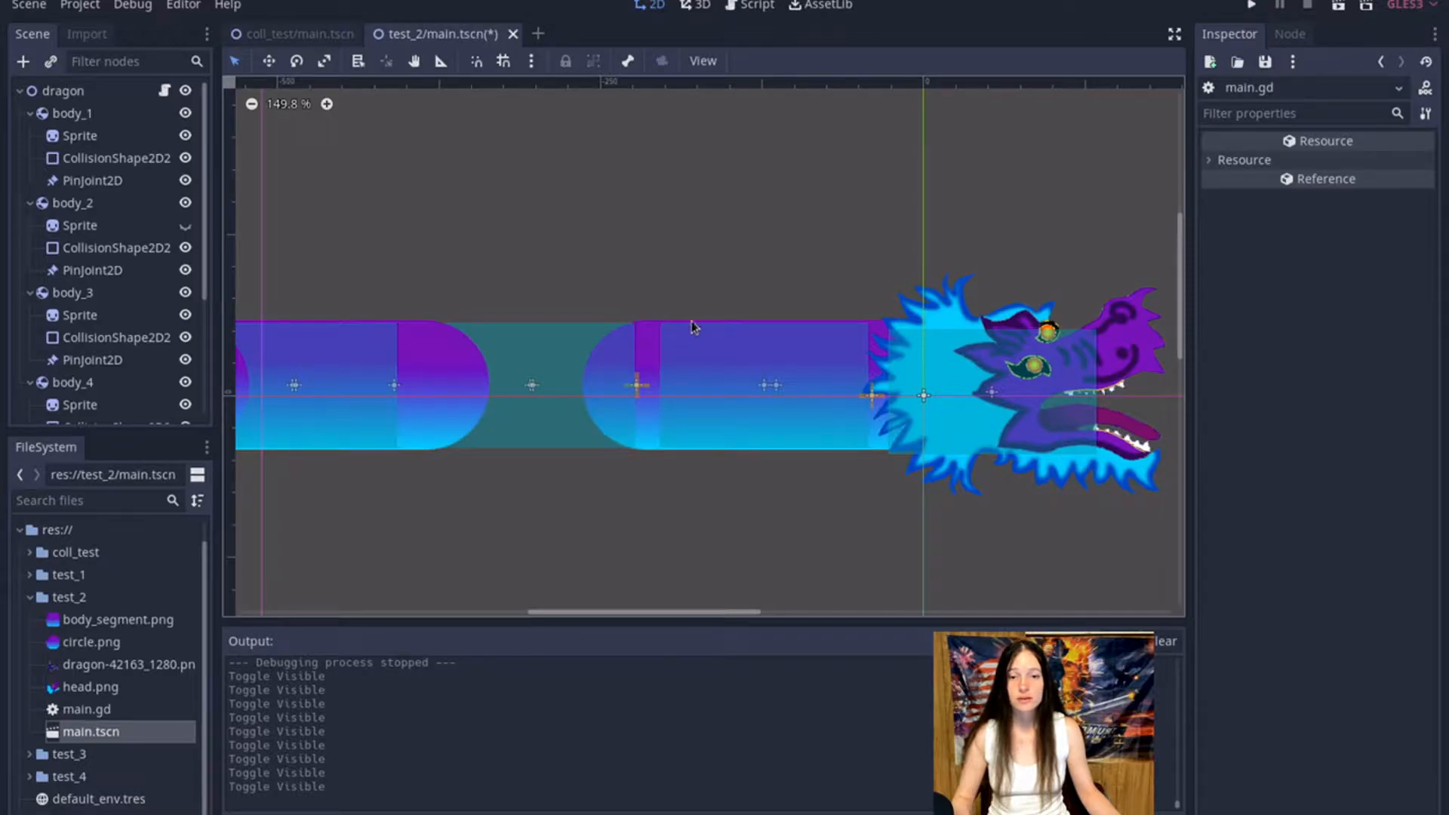
{"action": "left_click", "coordinate": [185, 224]}
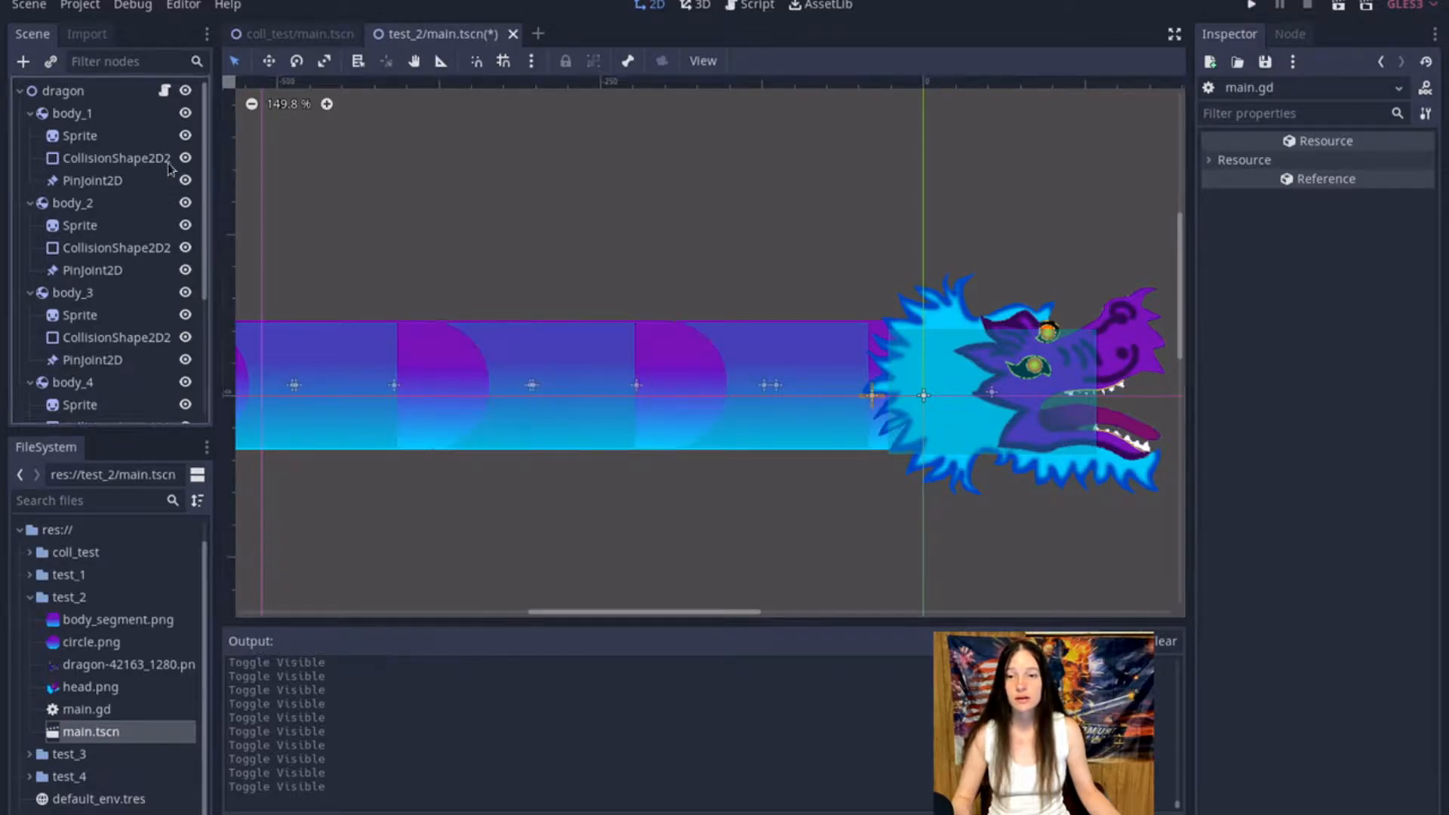
{"action": "left_click", "coordinate": [164, 90]}
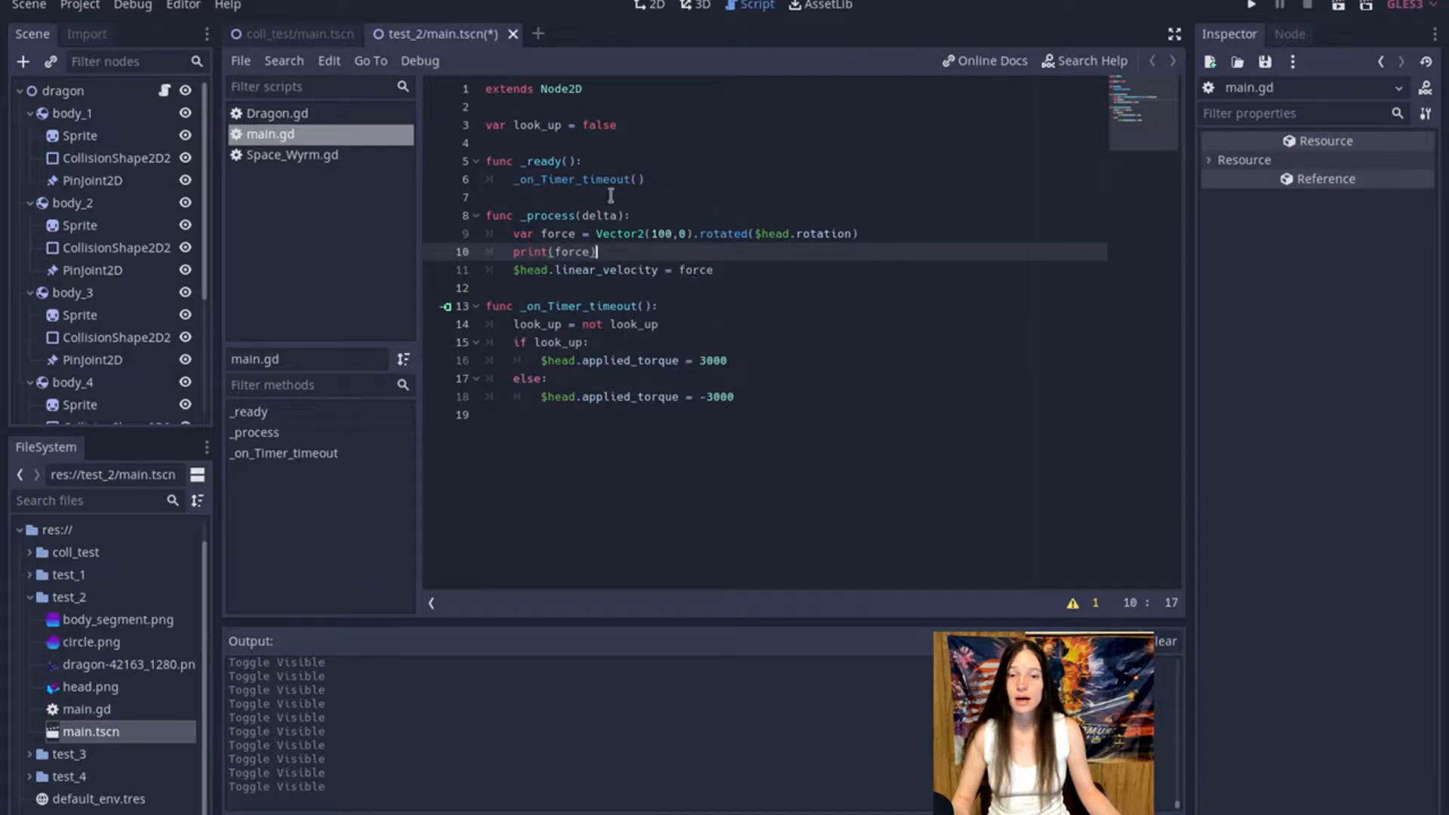
{"action": "left_click", "coordinate": [1339, 7]}
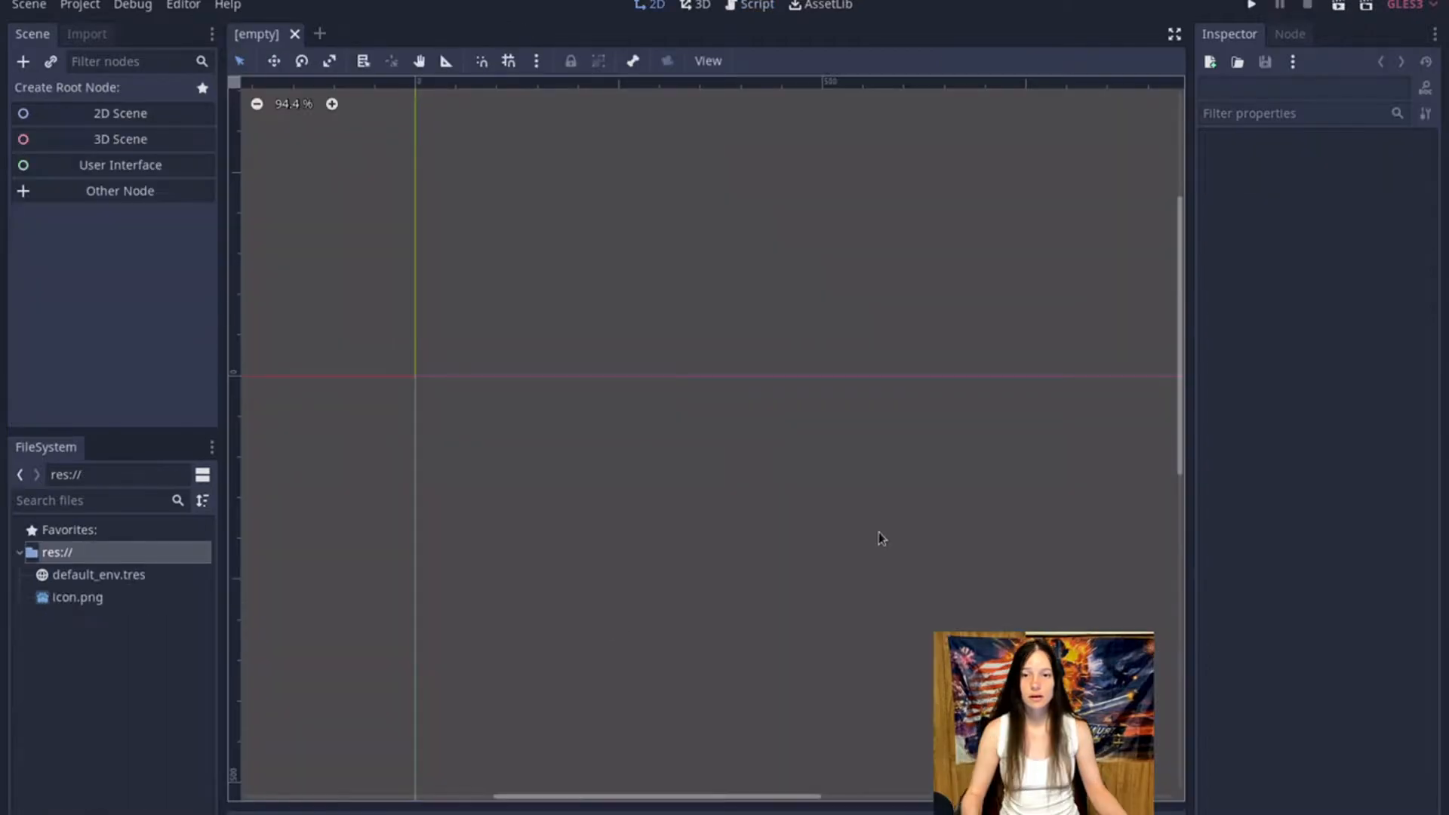
Create a 2D scene with a Node2D root and add a Skeleton2D node as its child
{"action": "left_click", "coordinate": [167, 115]}
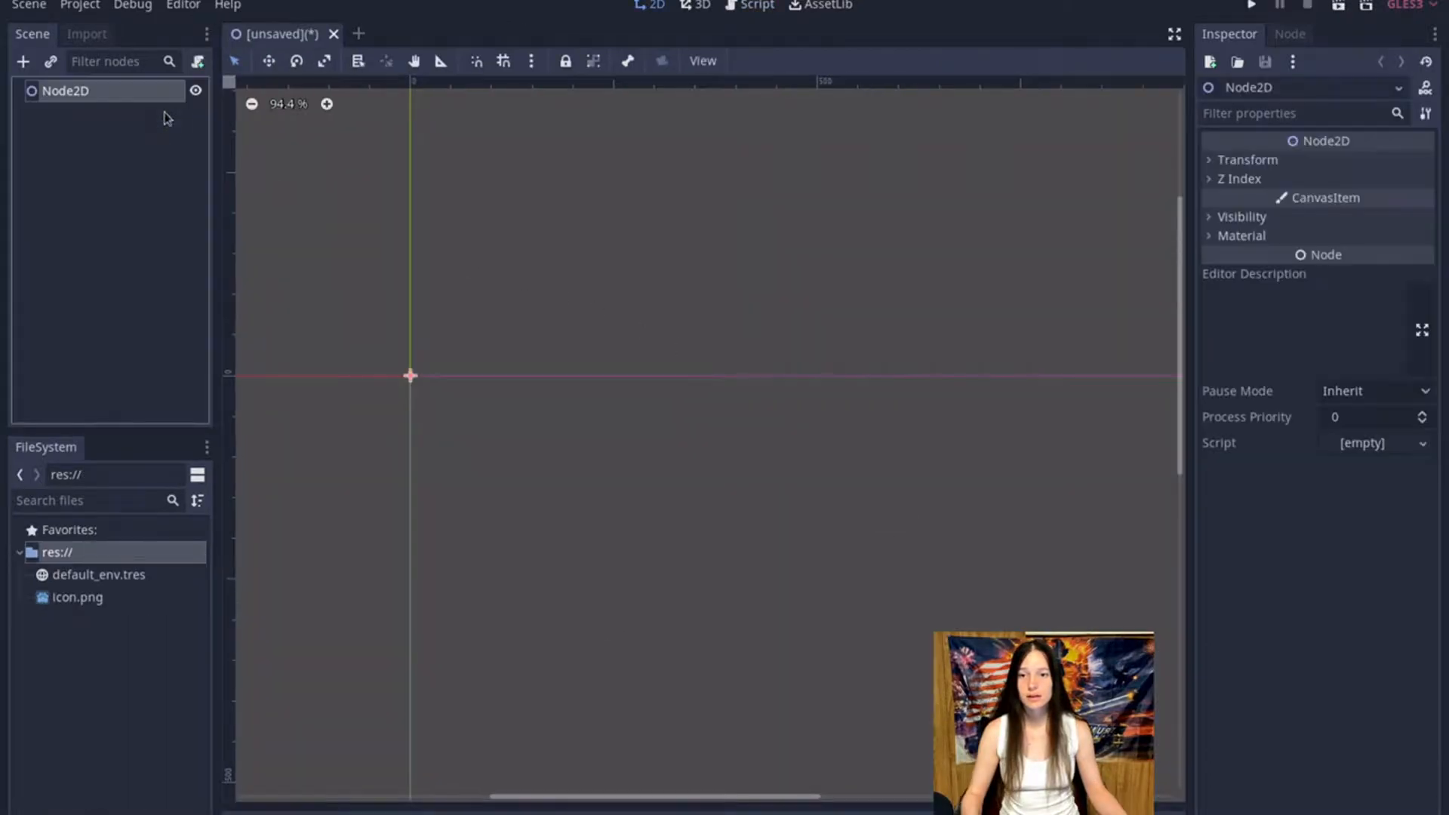
{"action": "right_click", "coordinate": [112, 90]}
{"action": "left_click", "coordinate": [160, 108]}
{"action": "double_click", "coordinate": [602, 283]}
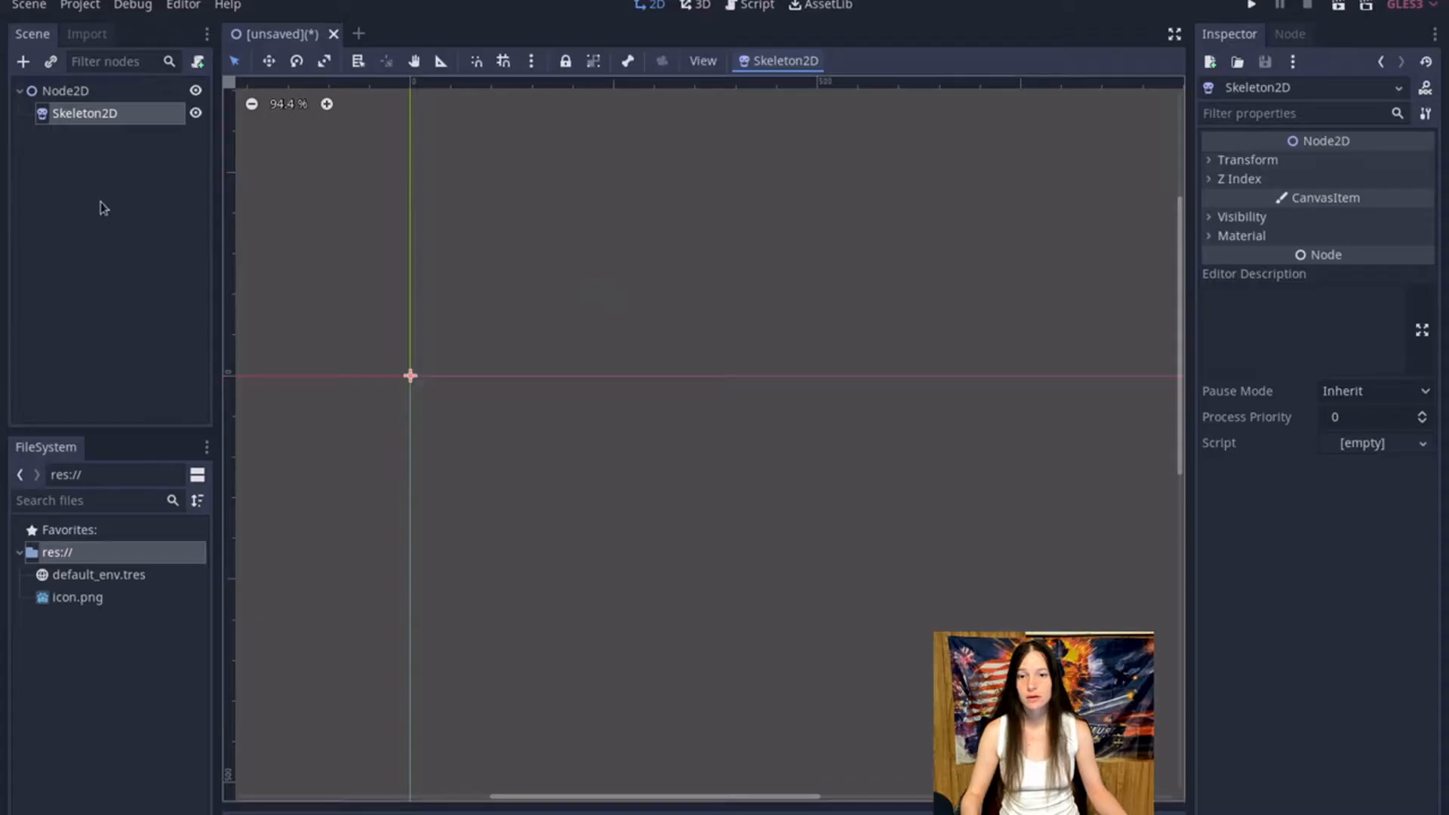
Add a Bone2D under the Skeleton2D and nest a second Bone2D inside it
{"action": "right_click", "coordinate": [104, 119]}
{"action": "left_click", "coordinate": [160, 127]}
{"action": "double_click", "coordinate": [381, 470]}
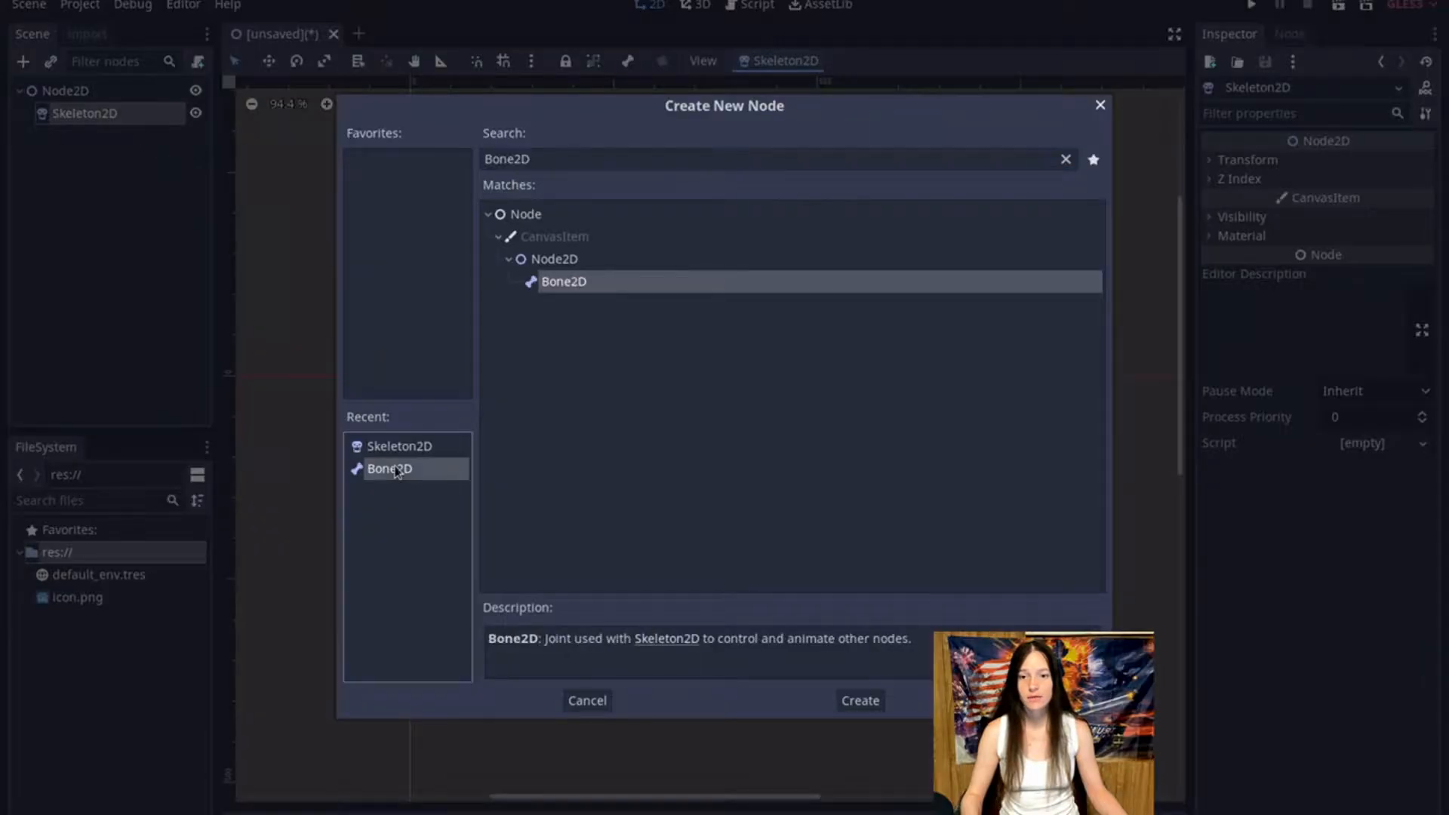
{"action": "right_click", "coordinate": [76, 140]}
{"action": "left_click", "coordinate": [144, 148]}
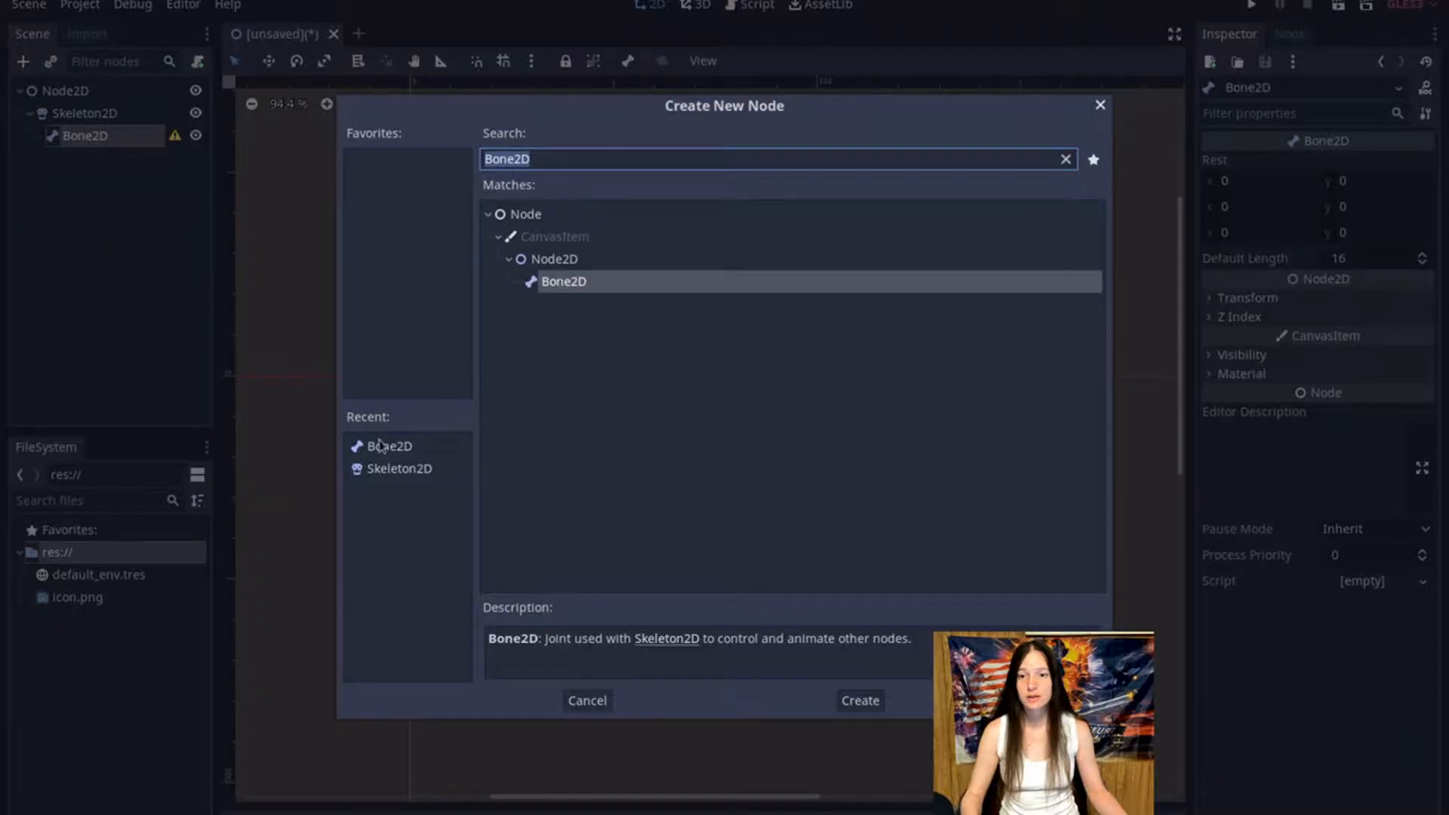
{"action": "double_click", "coordinate": [592, 287]}
Extend the chain with three more Bone2D nodes, each nested as a child of the previous bone
{"action": "right_click", "coordinate": [95, 158]}
{"action": "left_click", "coordinate": [151, 176]}
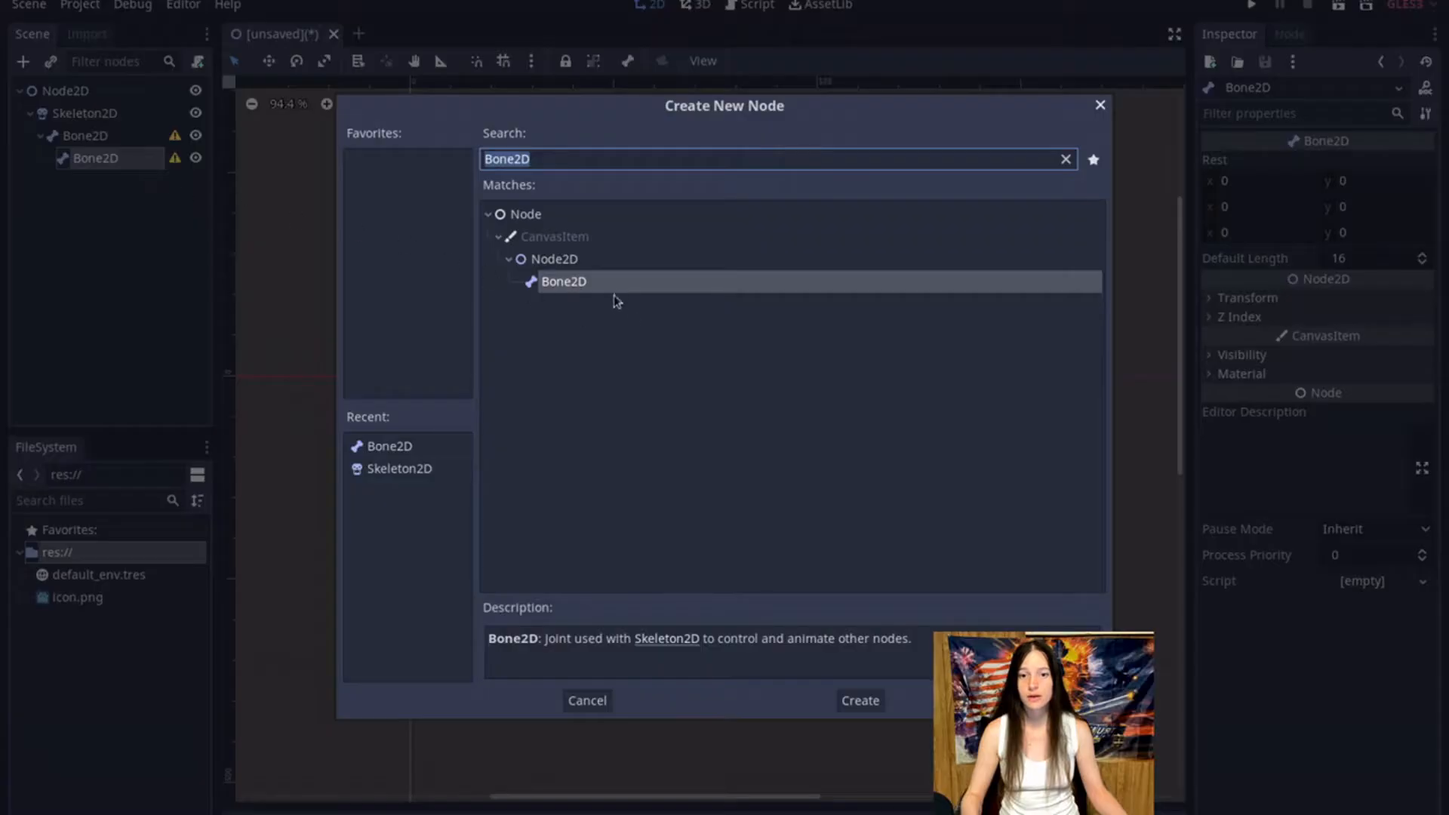
{"action": "double_click", "coordinate": [613, 287]}
{"action": "right_click", "coordinate": [101, 180]}
{"action": "left_click", "coordinate": [148, 198]}
{"action": "double_click", "coordinate": [592, 282]}
{"action": "right_click", "coordinate": [113, 203]}
{"action": "left_click", "coordinate": [158, 220]}
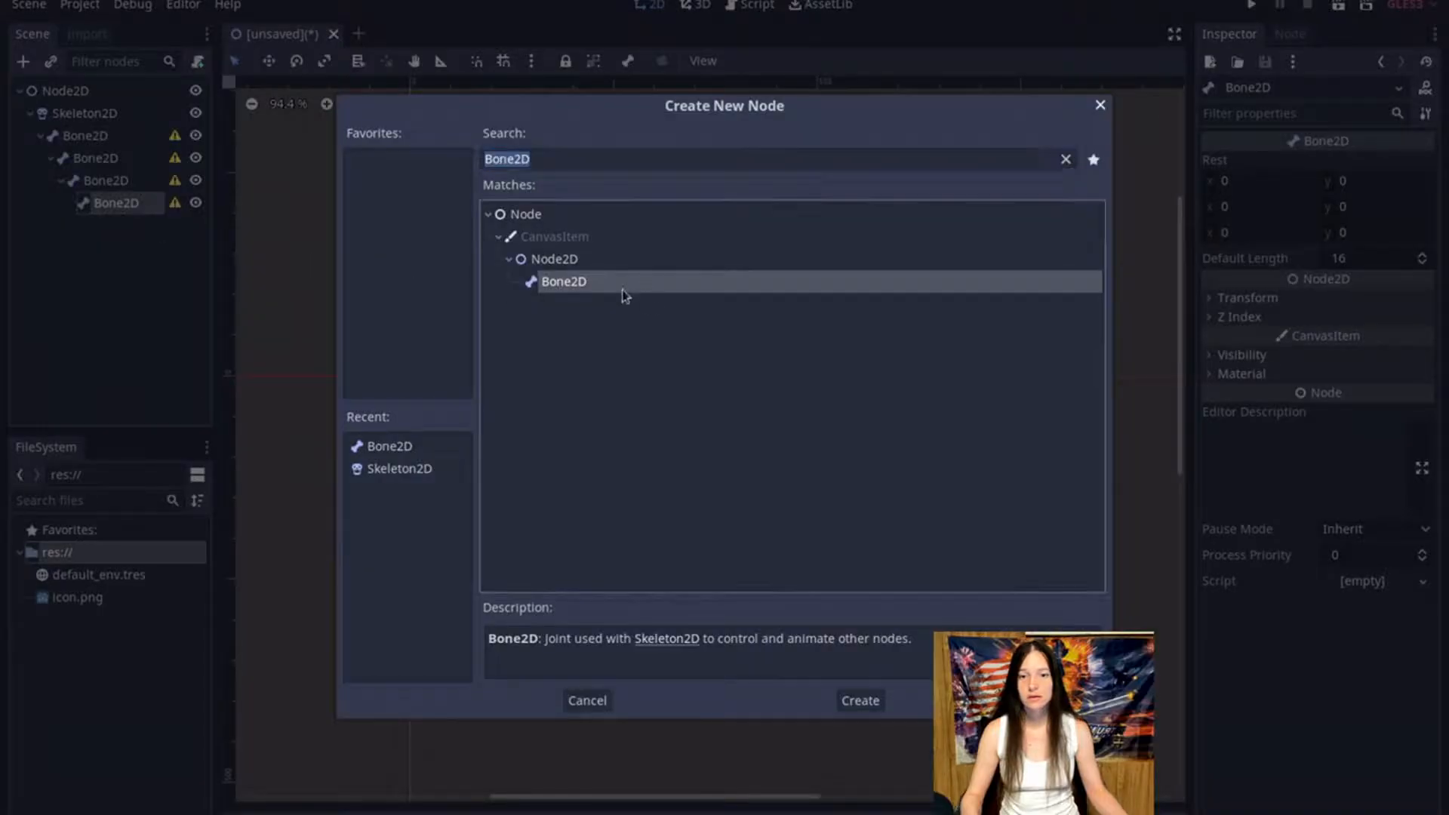
{"action": "double_click", "coordinate": [623, 294]}
Set the x position of the second, third and fourth bones in the chain to 160
{"action": "left_click", "coordinate": [95, 158]}
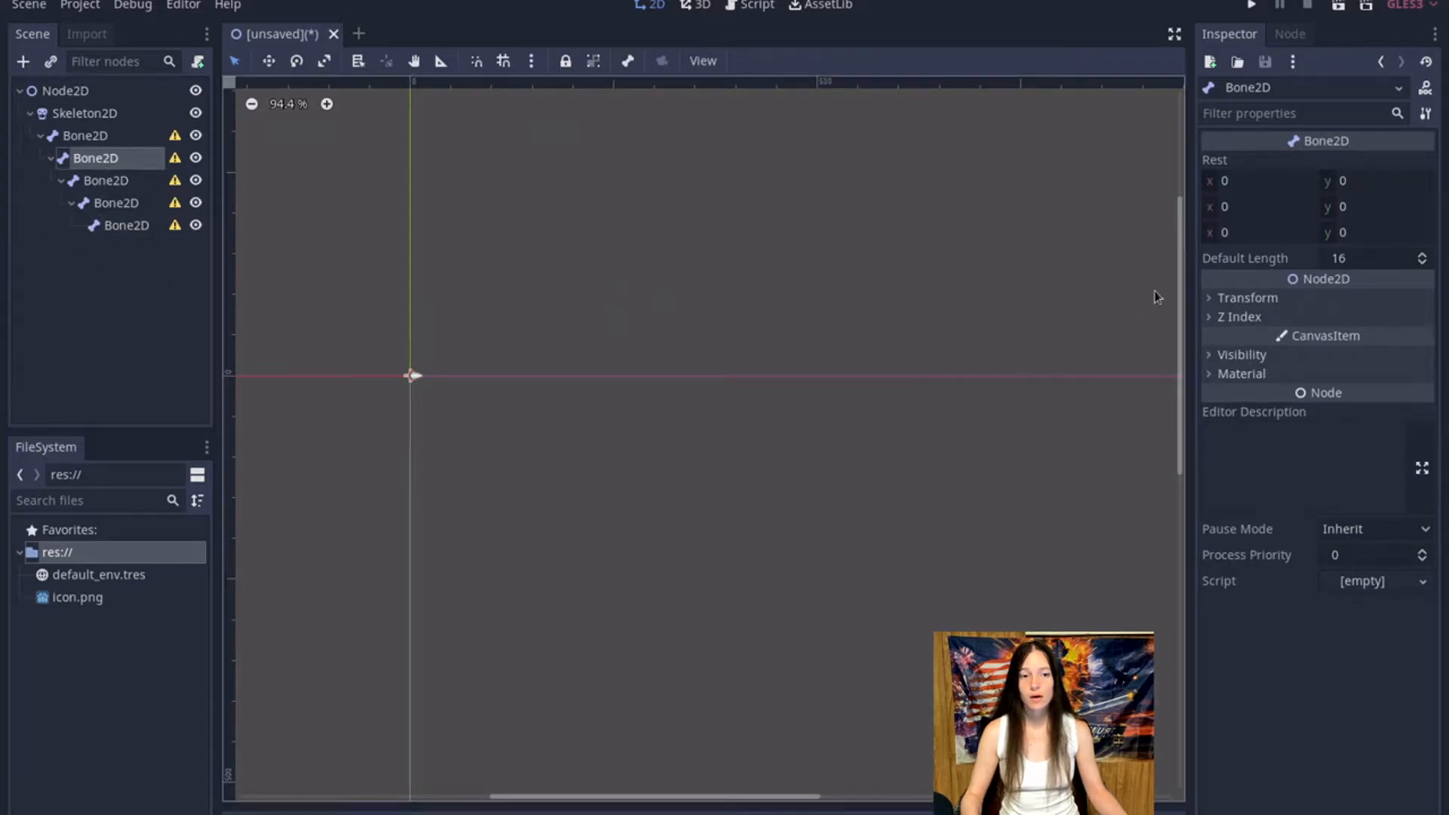
{"action": "left_click", "coordinate": [1249, 296]}
{"action": "left_click", "coordinate": [1358, 330]}
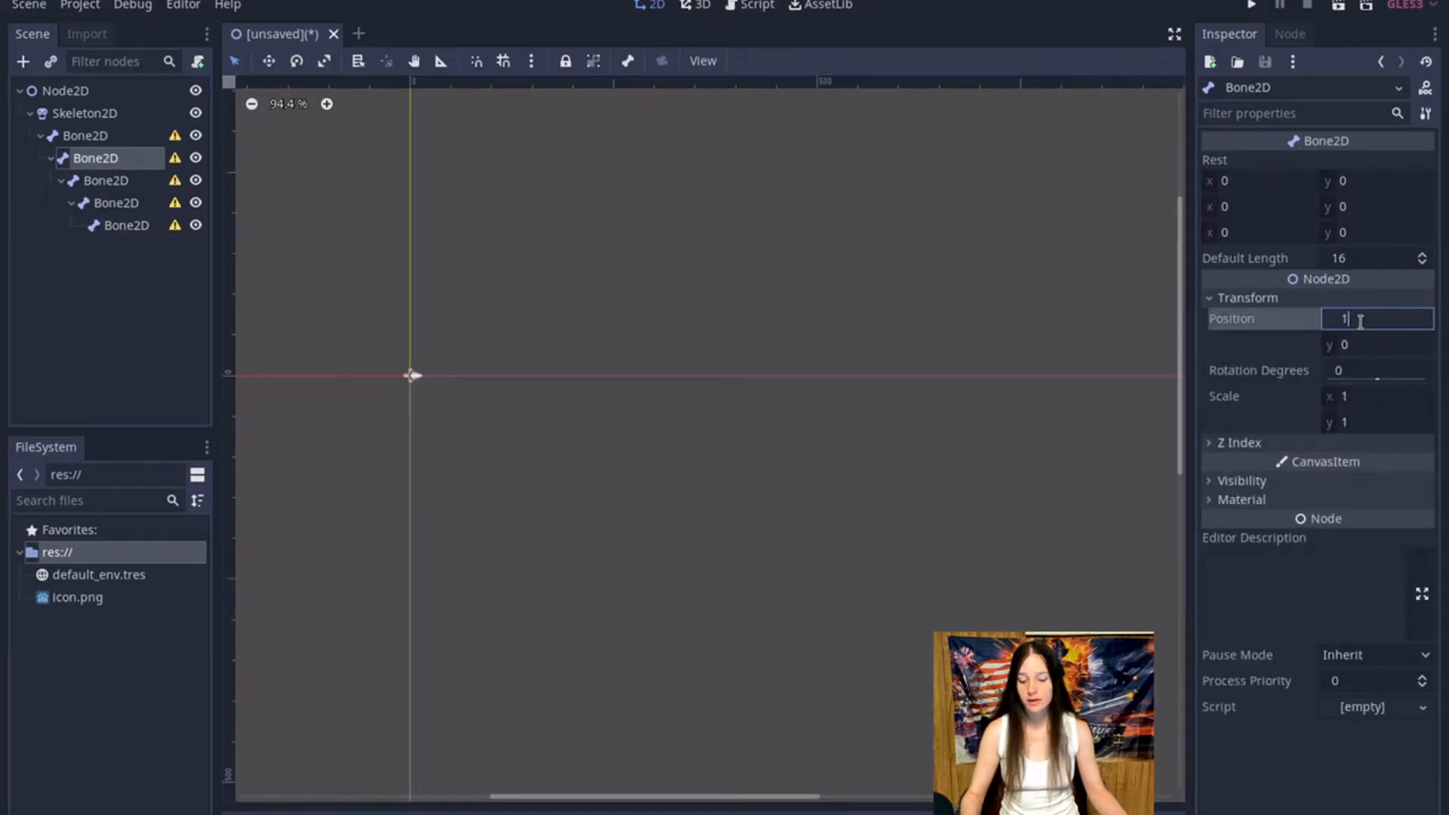
{"action": "left_click", "coordinate": [113, 180]}
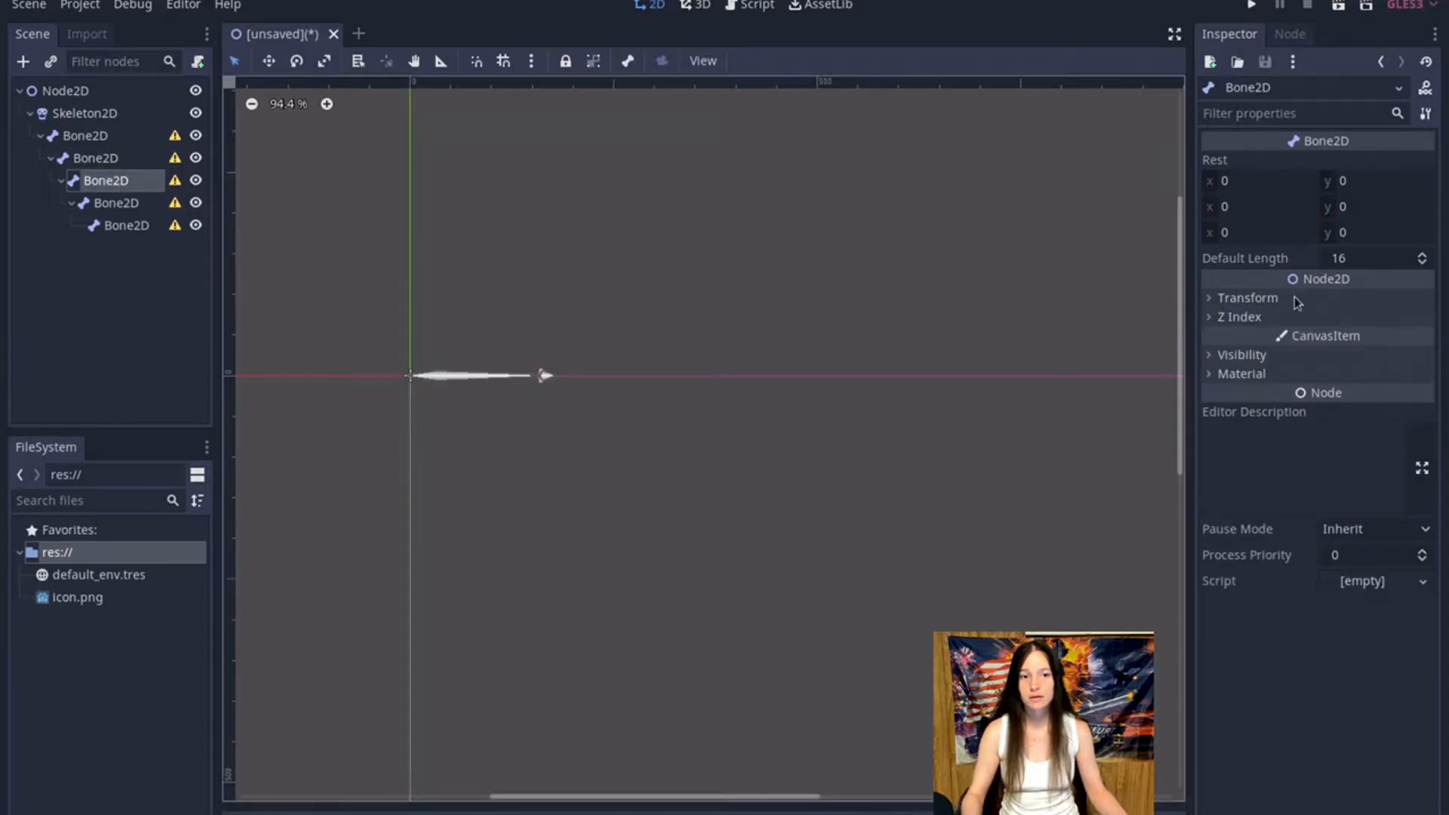
{"action": "left_click", "coordinate": [1298, 299]}
{"action": "left_click", "coordinate": [1370, 321]}
{"action": "type", "text": "160"}
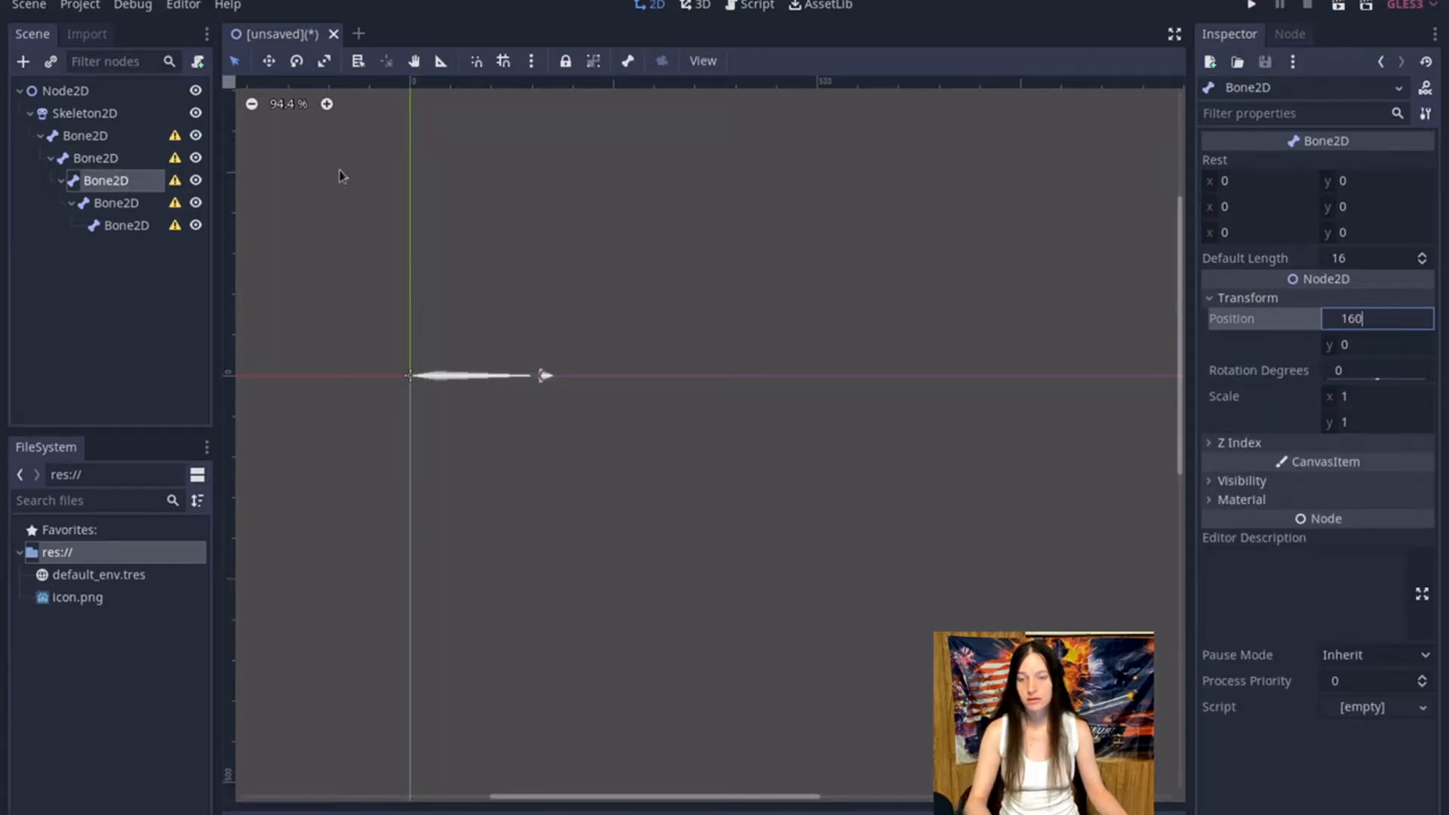
{"action": "left_click", "coordinate": [117, 203]}
{"action": "left_click", "coordinate": [1247, 298]}
{"action": "left_click", "coordinate": [1393, 323]}
{"action": "type", "text": "160"}
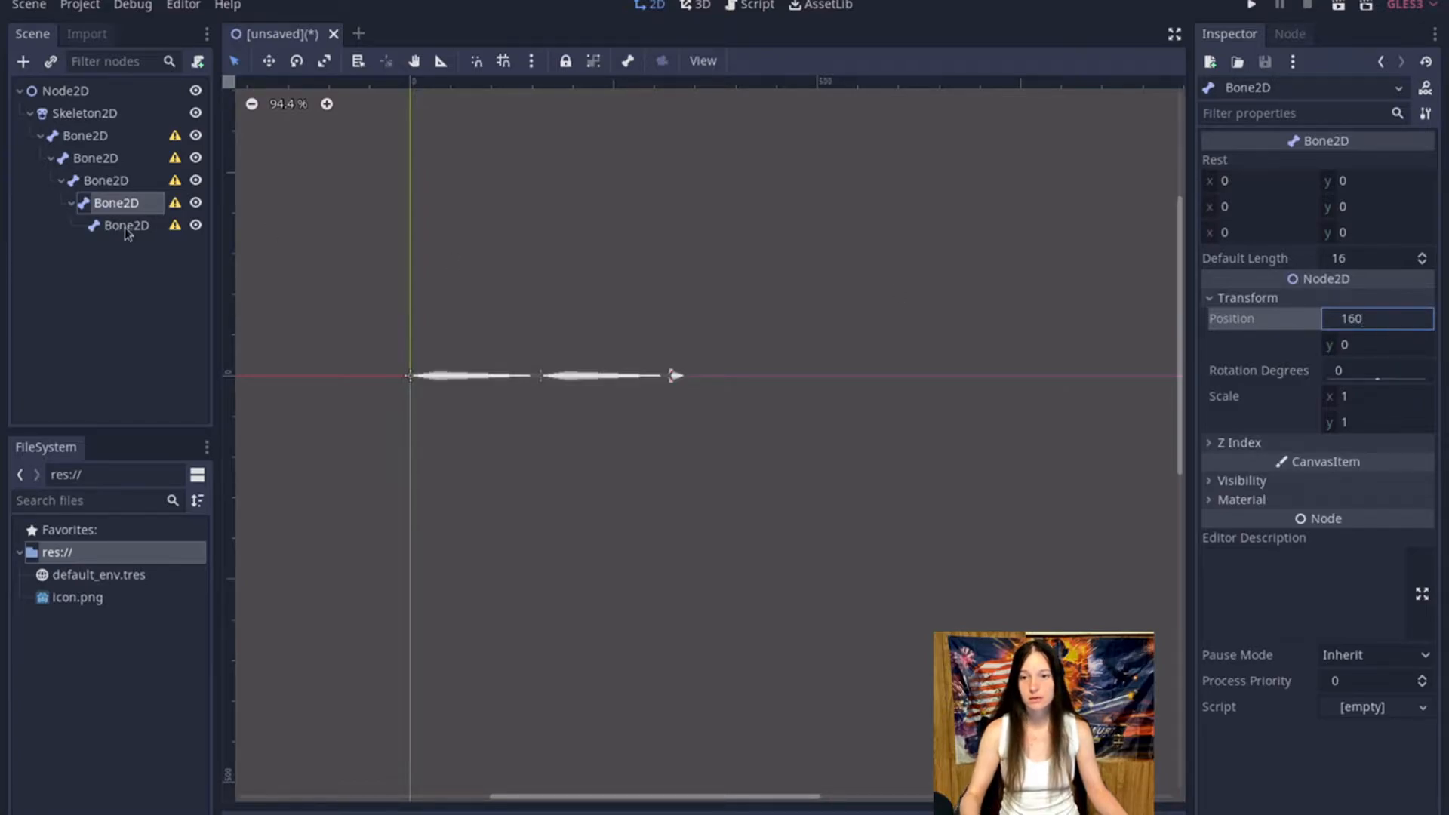
Set the last bone's x position to 160 and increase its default length to match the other bones
{"action": "left_click", "coordinate": [127, 226]}
{"action": "left_click", "coordinate": [1247, 298]}
{"action": "left_click", "coordinate": [1356, 319]}
{"action": "type", "text": "1"}
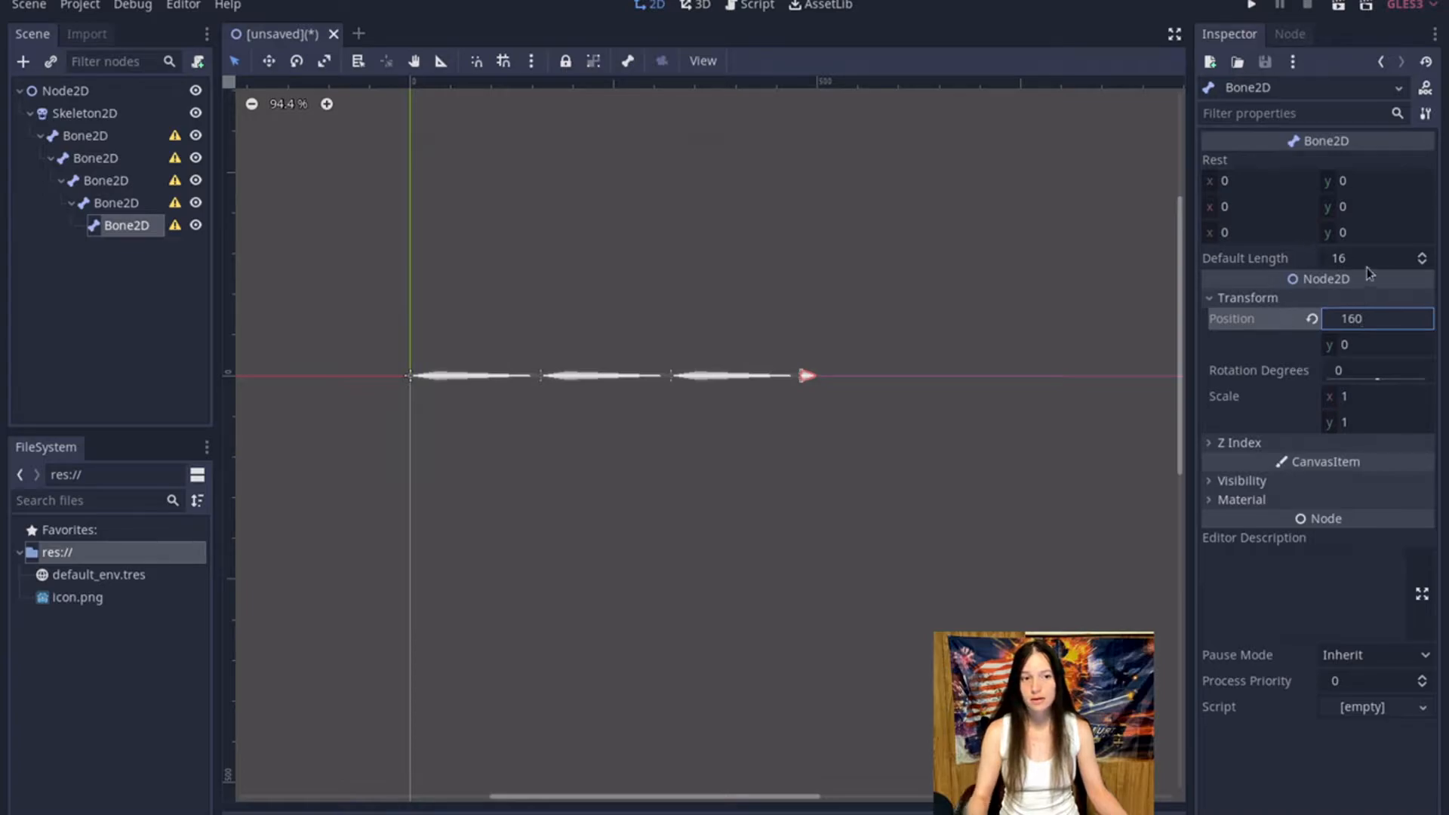
{"action": "left_click", "coordinate": [1374, 258]}
{"action": "key", "text": "Return"}
Overwrite the rest pose of the Skeleton2D with the current bone layout
{"action": "left_click", "coordinate": [104, 114]}
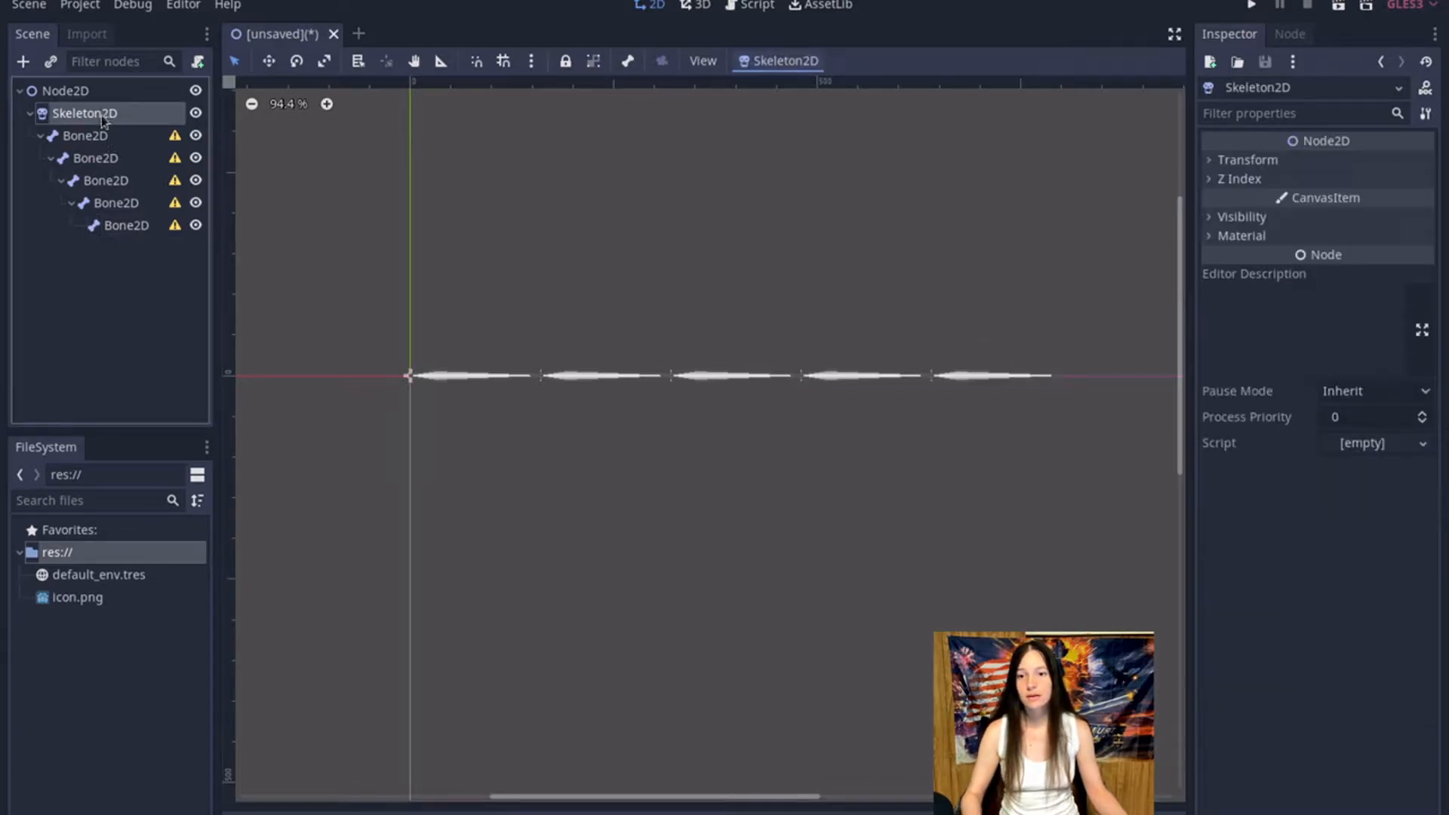
{"action": "left_click", "coordinate": [817, 61]}
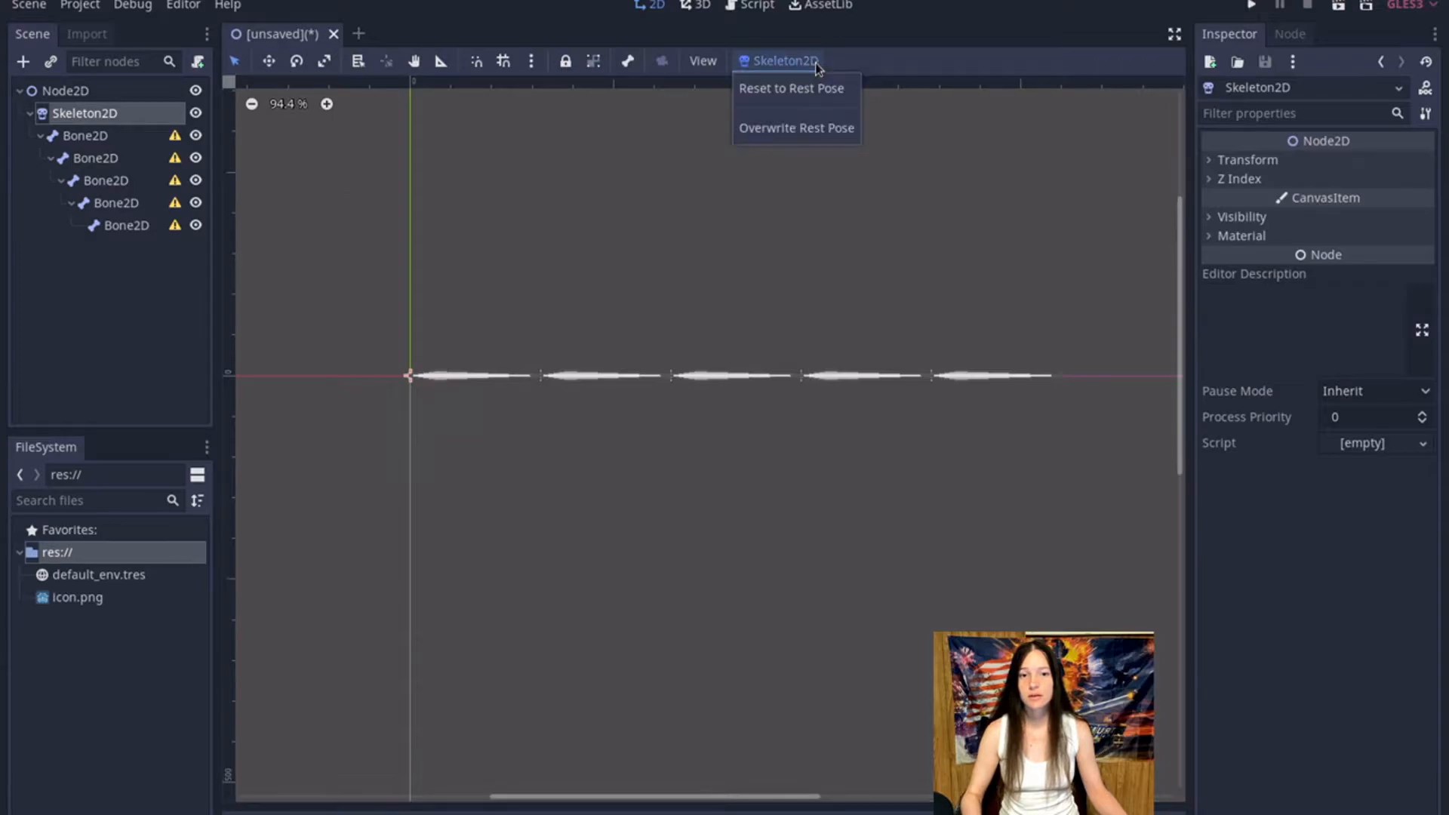
{"action": "left_click", "coordinate": [780, 129]}
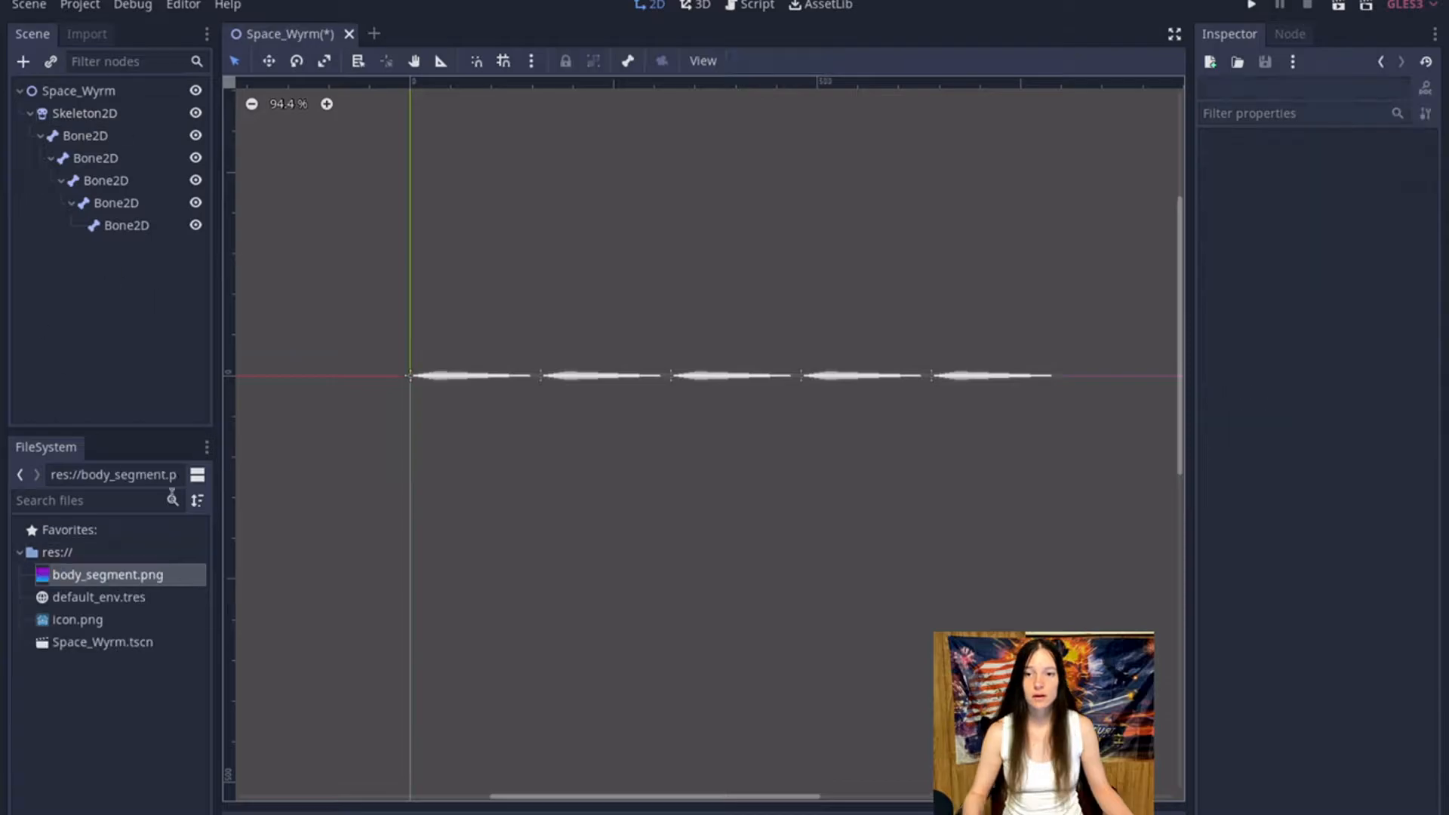
Add a Node2D child under the Space_Wyrm root and rename it Polygons
{"action": "right_click", "coordinate": [111, 91]}
{"action": "left_click", "coordinate": [162, 107]}
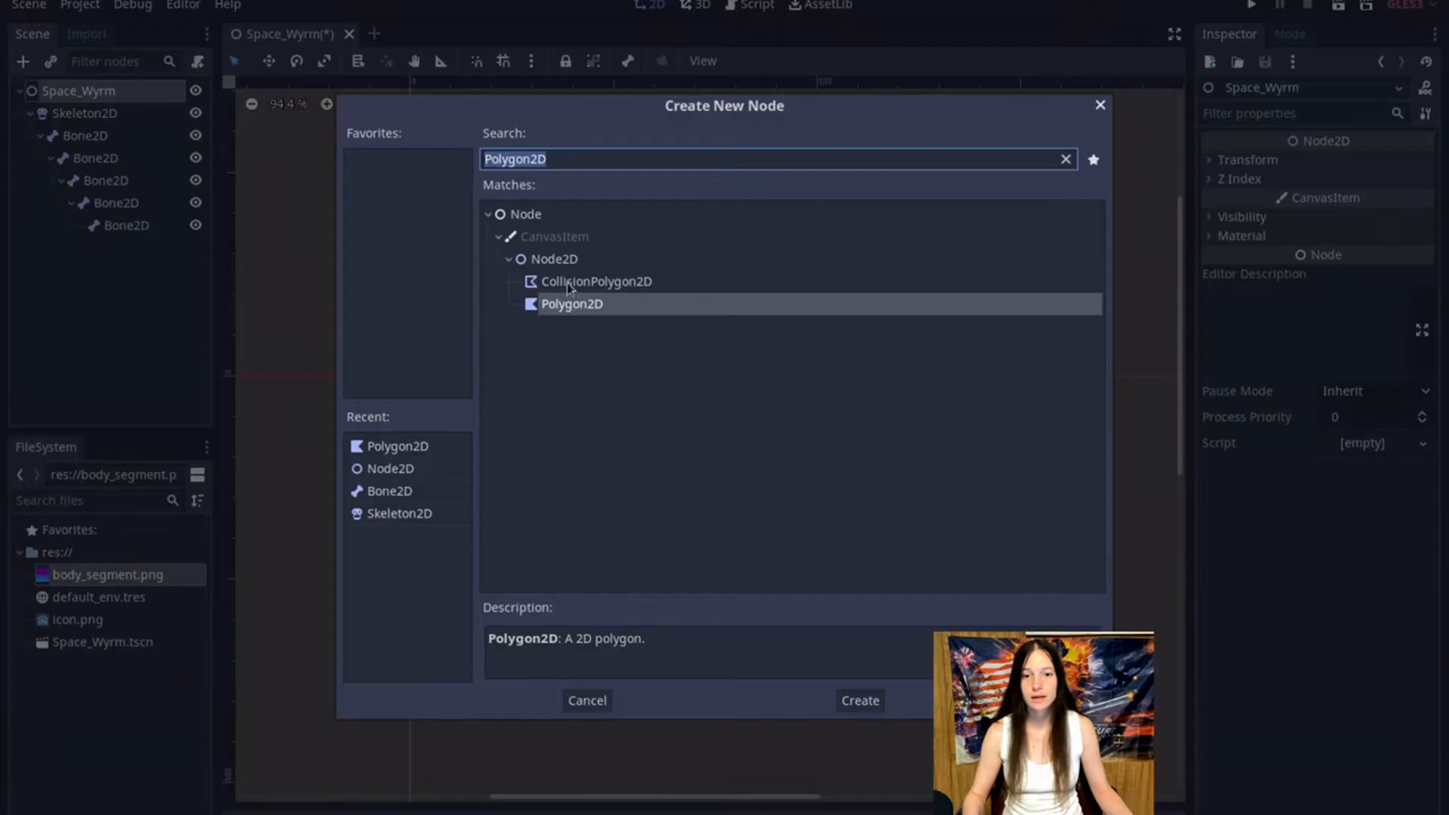
{"action": "double_click", "coordinate": [558, 260]}
{"action": "left_click", "coordinate": [124, 251]}
{"action": "type", "text": "Polygons"}
{"action": "key", "text": "Return"}
Add a Polygon2D under the Polygons node and assign body_segment.png as its texture
{"action": "right_click", "coordinate": [119, 249]}
{"action": "left_click", "coordinate": [206, 262]}
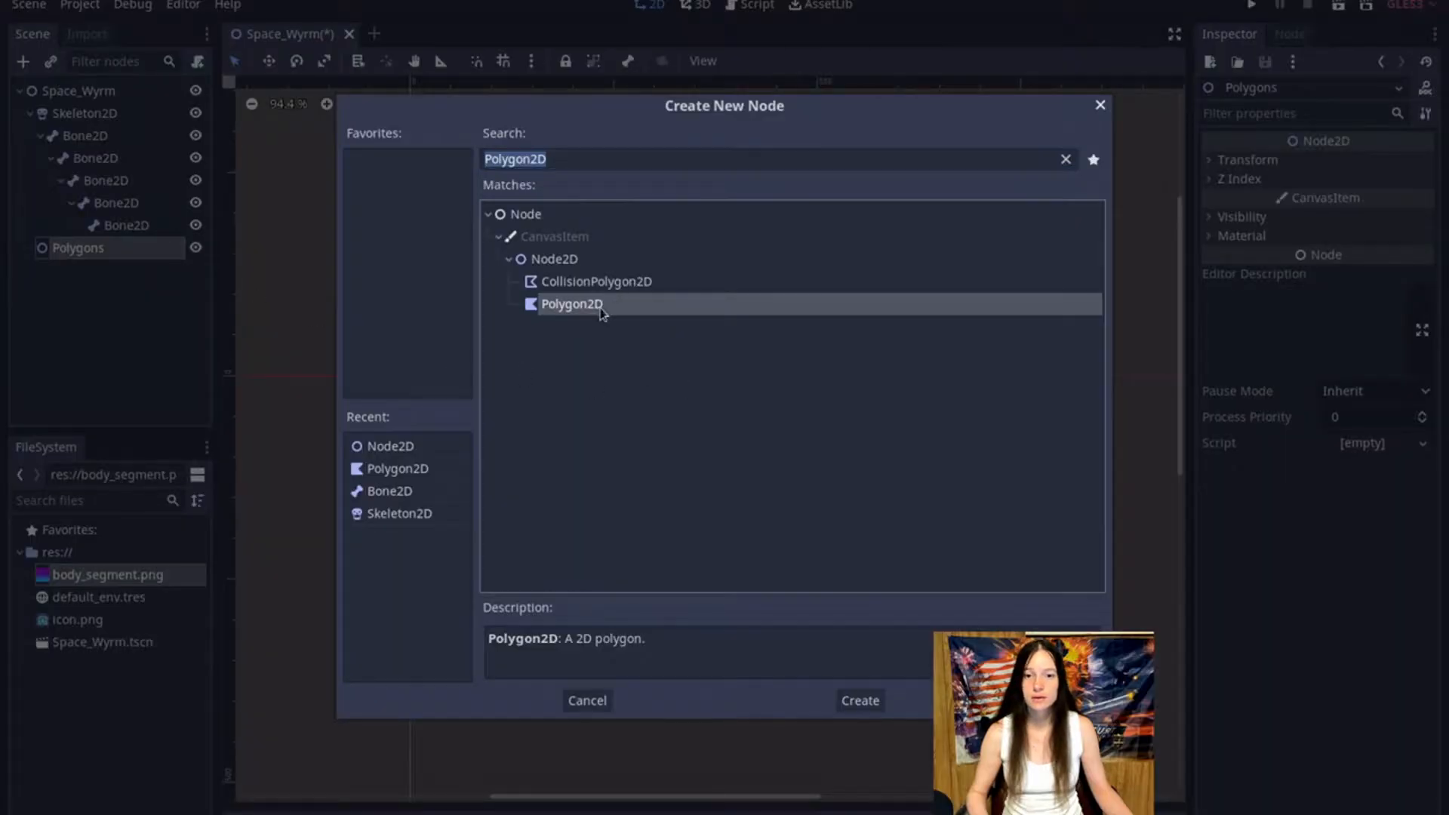
{"action": "double_click", "coordinate": [574, 304]}
{"action": "left_click", "coordinate": [1259, 260]}
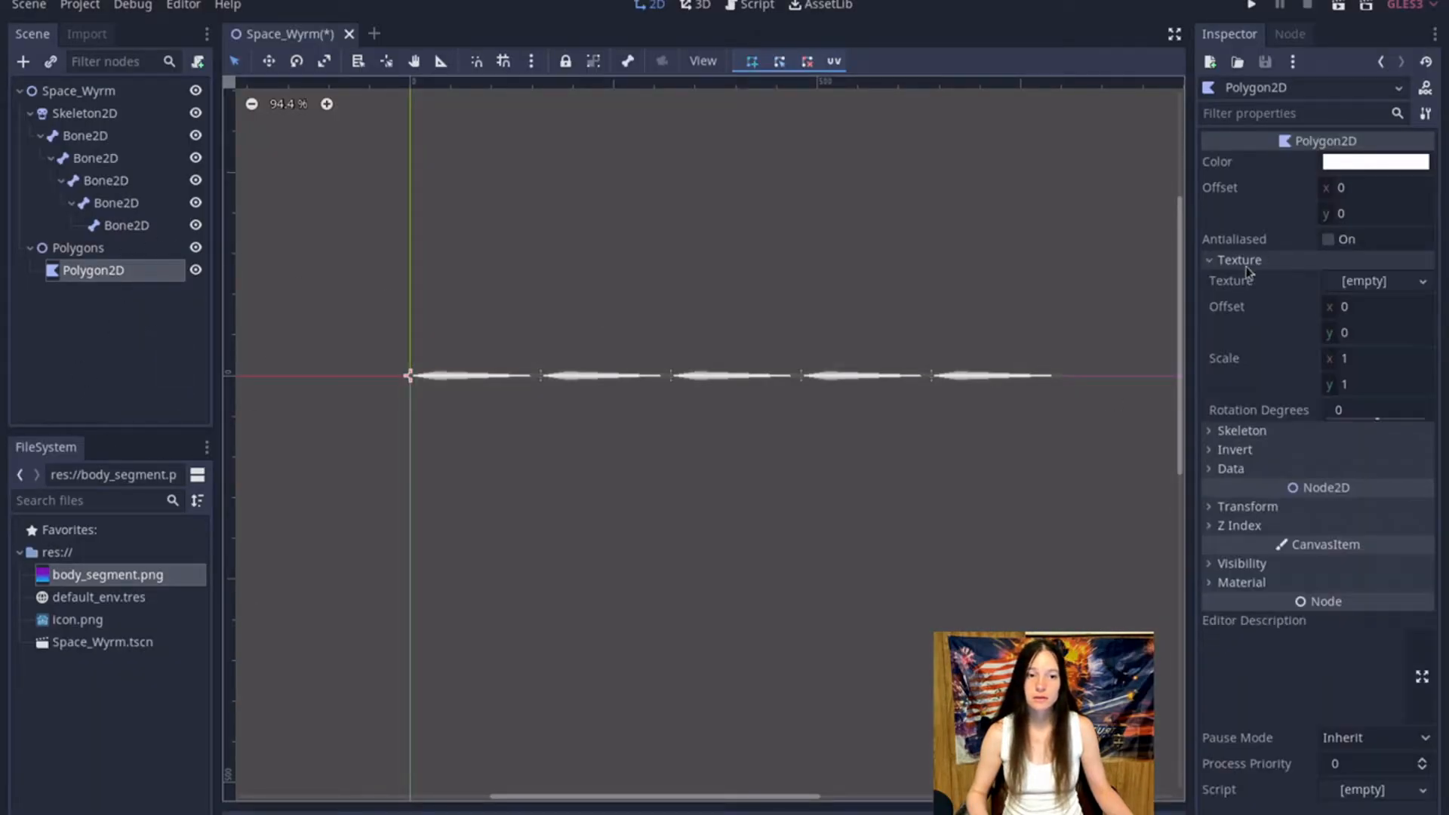
{"action": "left_click_drag", "start_coordinate": [101, 575], "coordinate": [1362, 296]}
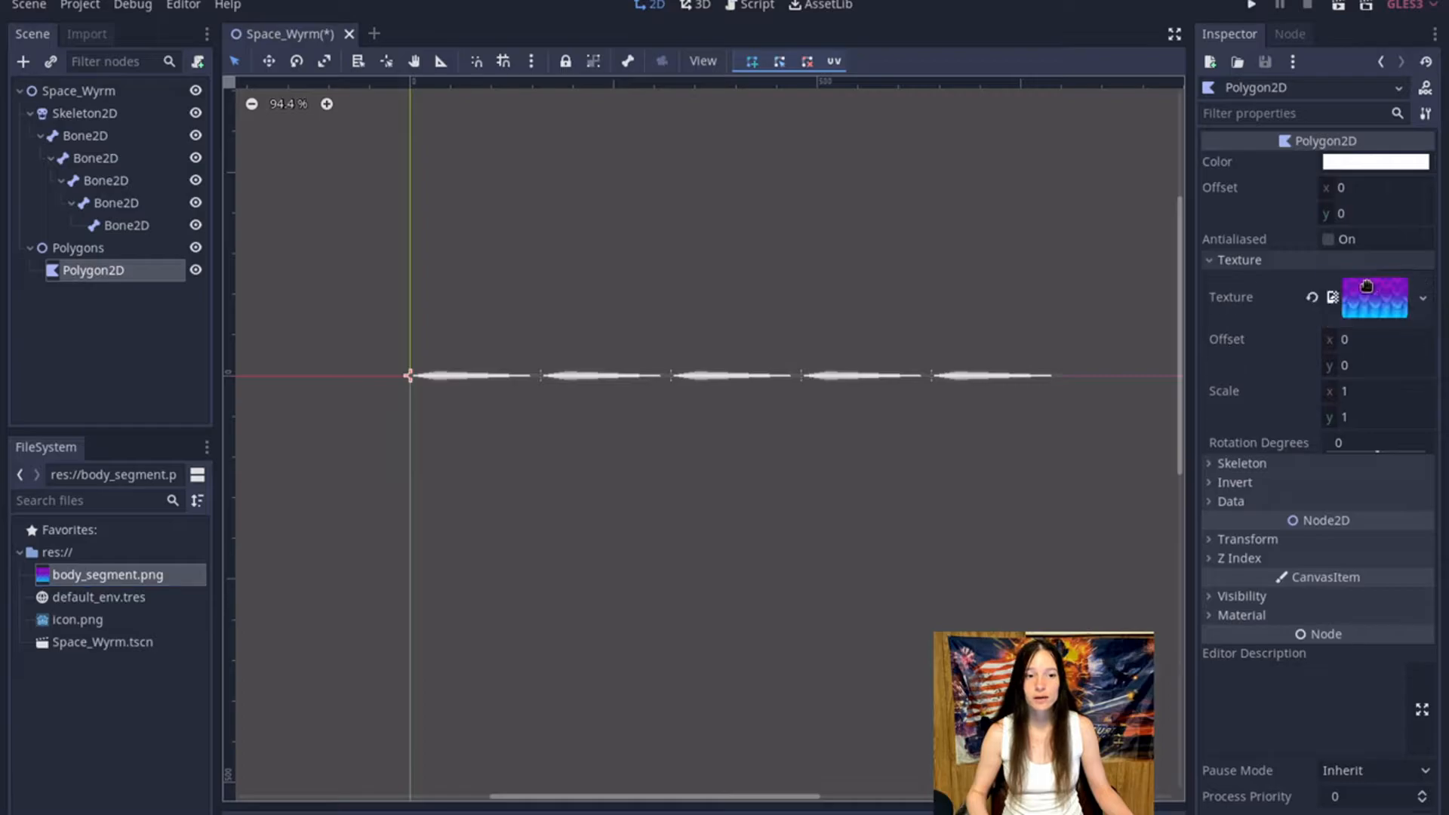
Assign the Skeleton2D node as the skeleton of the Polygon2D
{"action": "left_click", "coordinate": [1237, 464]}
{"action": "left_click", "coordinate": [1356, 484]}
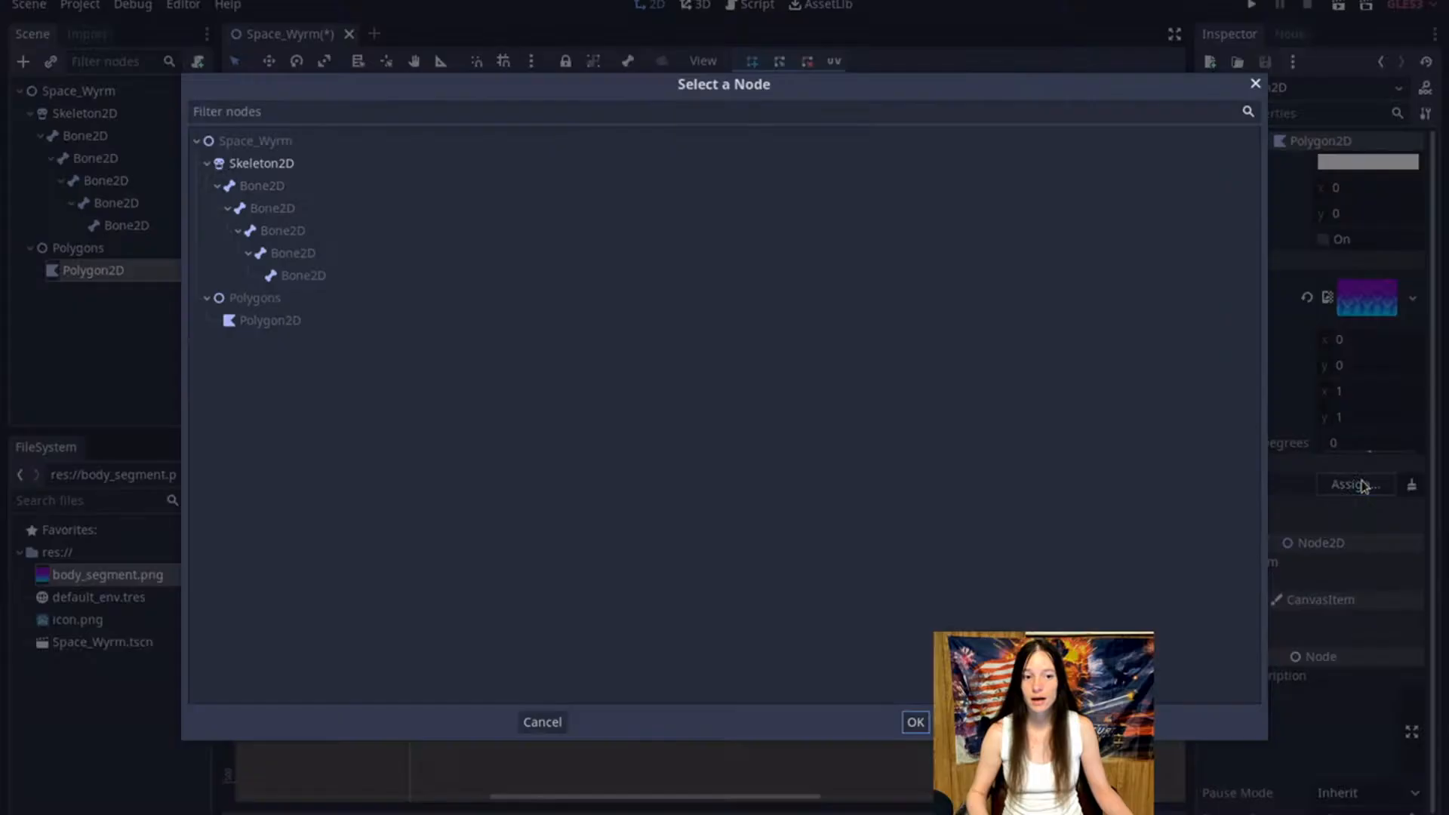
{"action": "left_click", "coordinate": [264, 166]}
{"action": "double_click", "coordinate": [265, 168]}
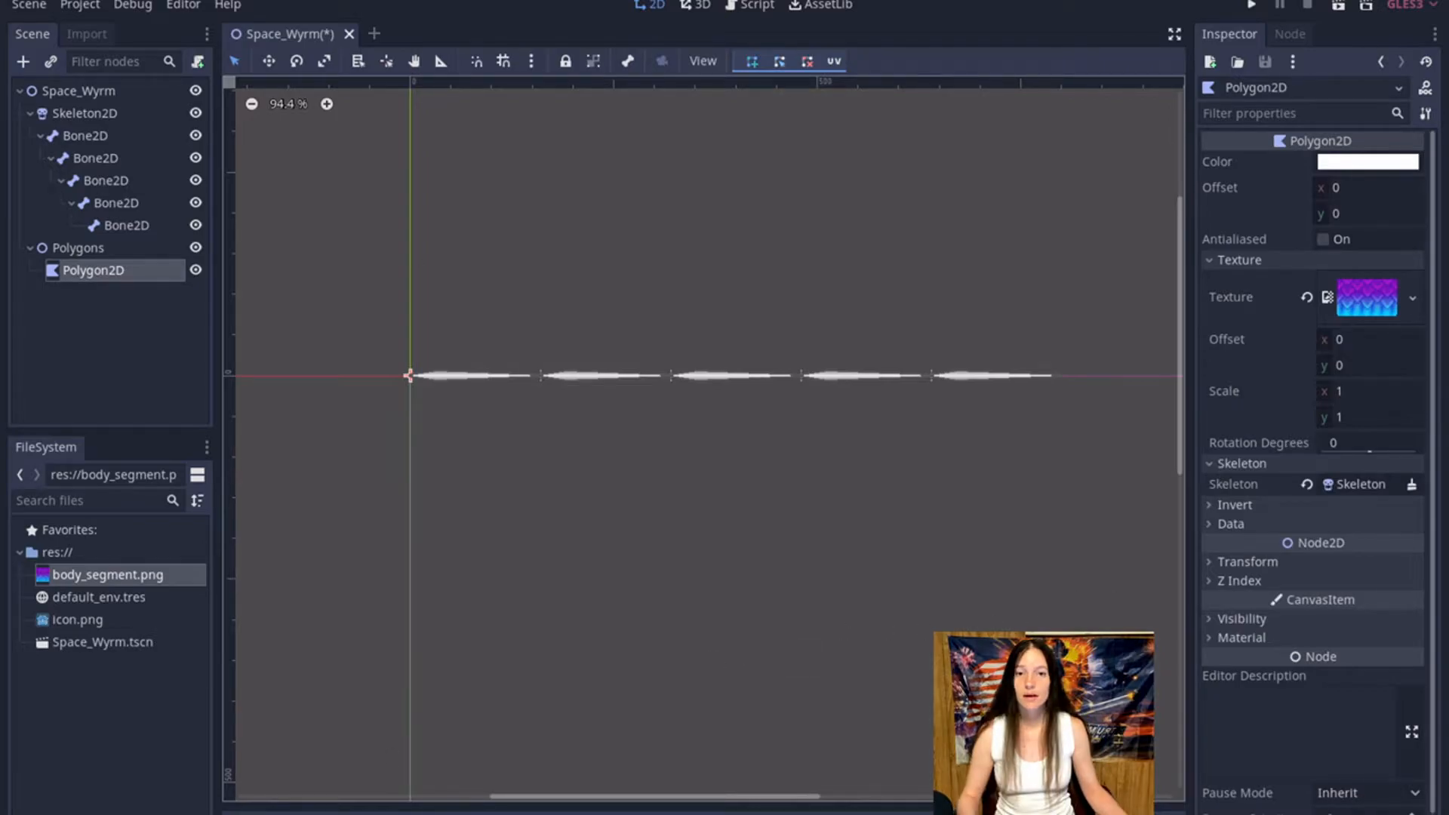
Open the Polygon2D's UV editor in Points mode, with the grid shown and snapping enabled
{"action": "left_click", "coordinate": [834, 62]}
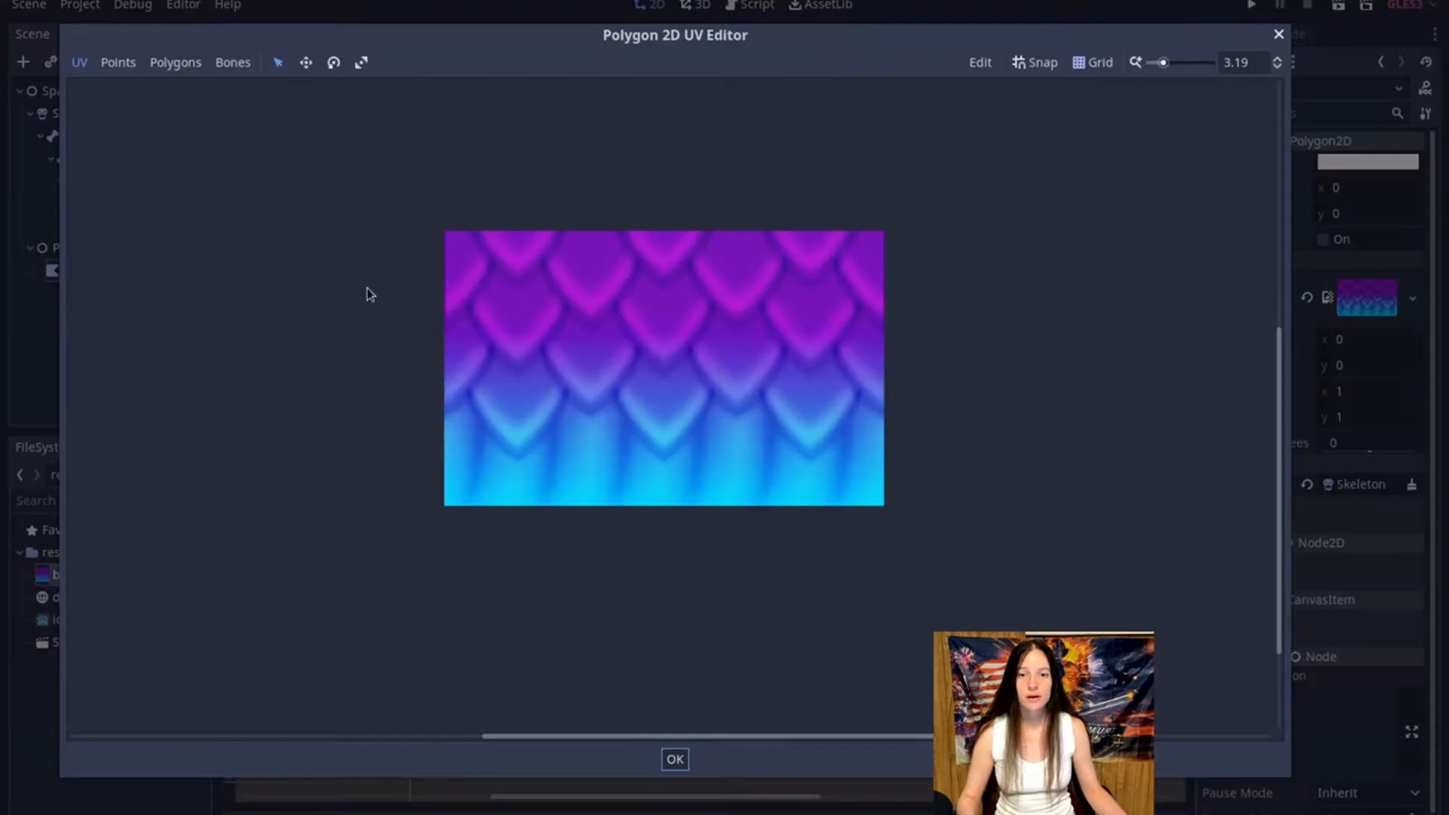
{"action": "left_click", "coordinate": [128, 65]}
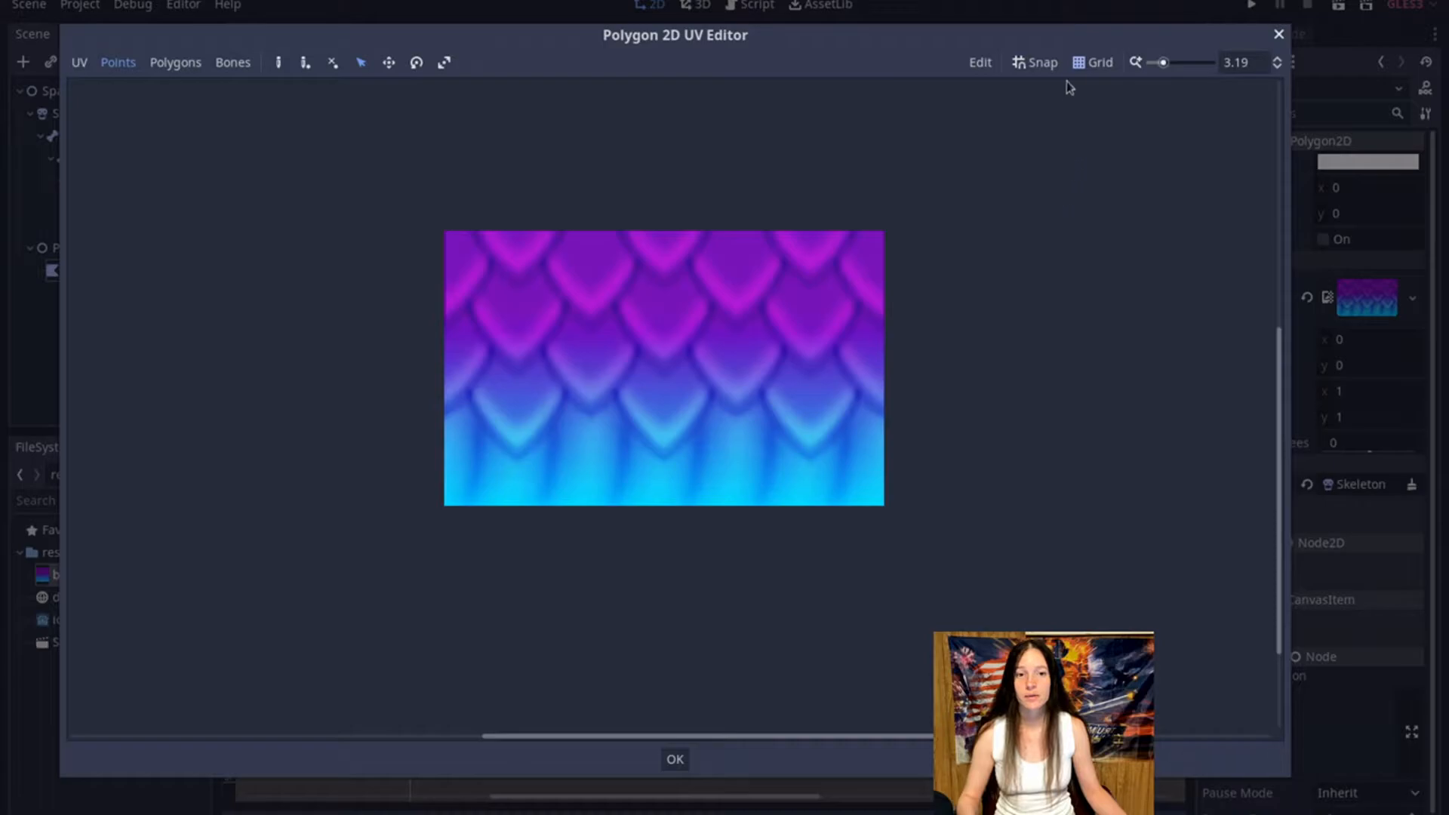
{"action": "left_click", "coordinate": [1098, 63]}
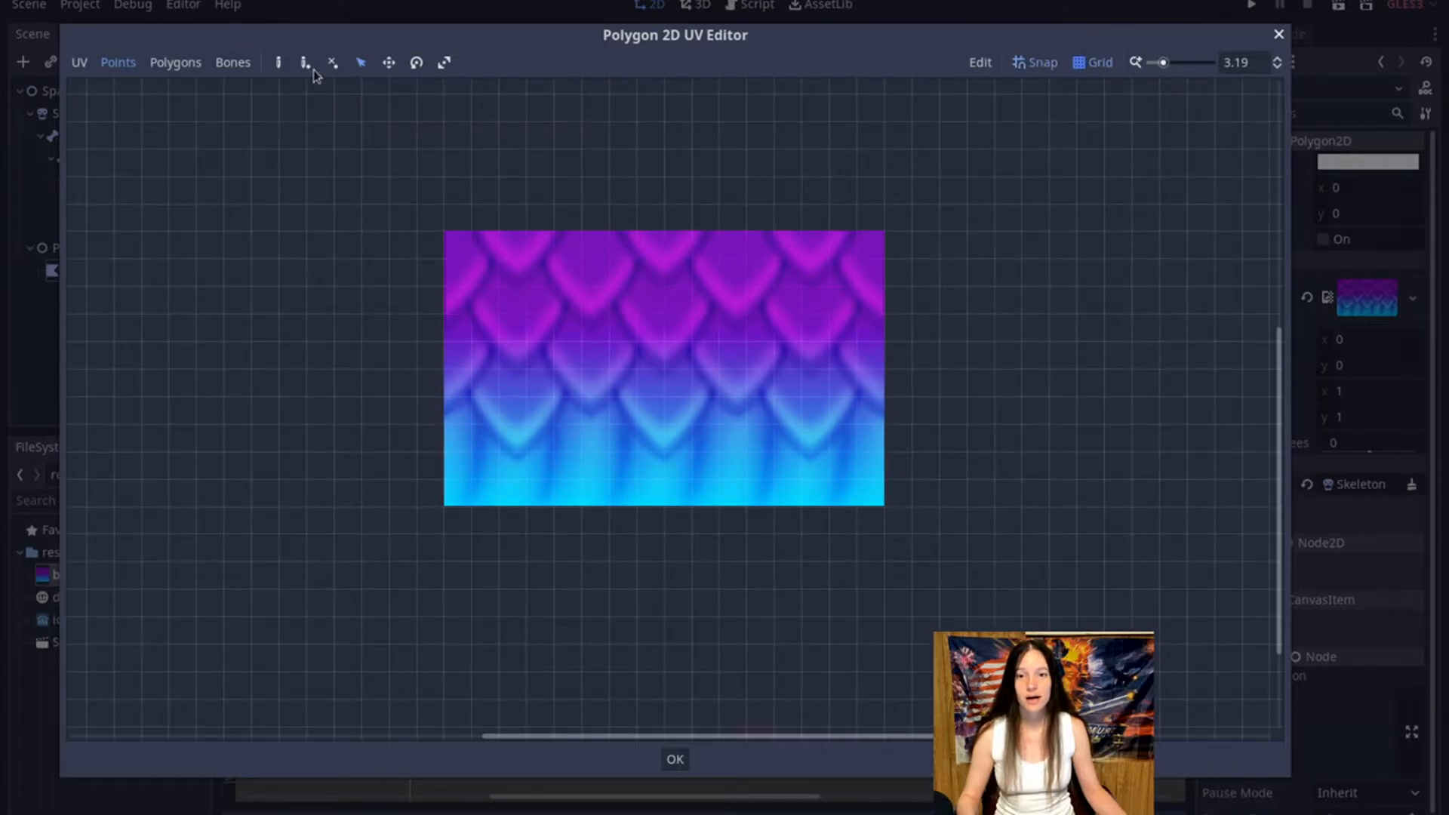
Outline the texture with a closed ten-point polygon: four points along the top and bottom edges, one midway on each side
{"action": "left_click", "coordinate": [448, 239]}
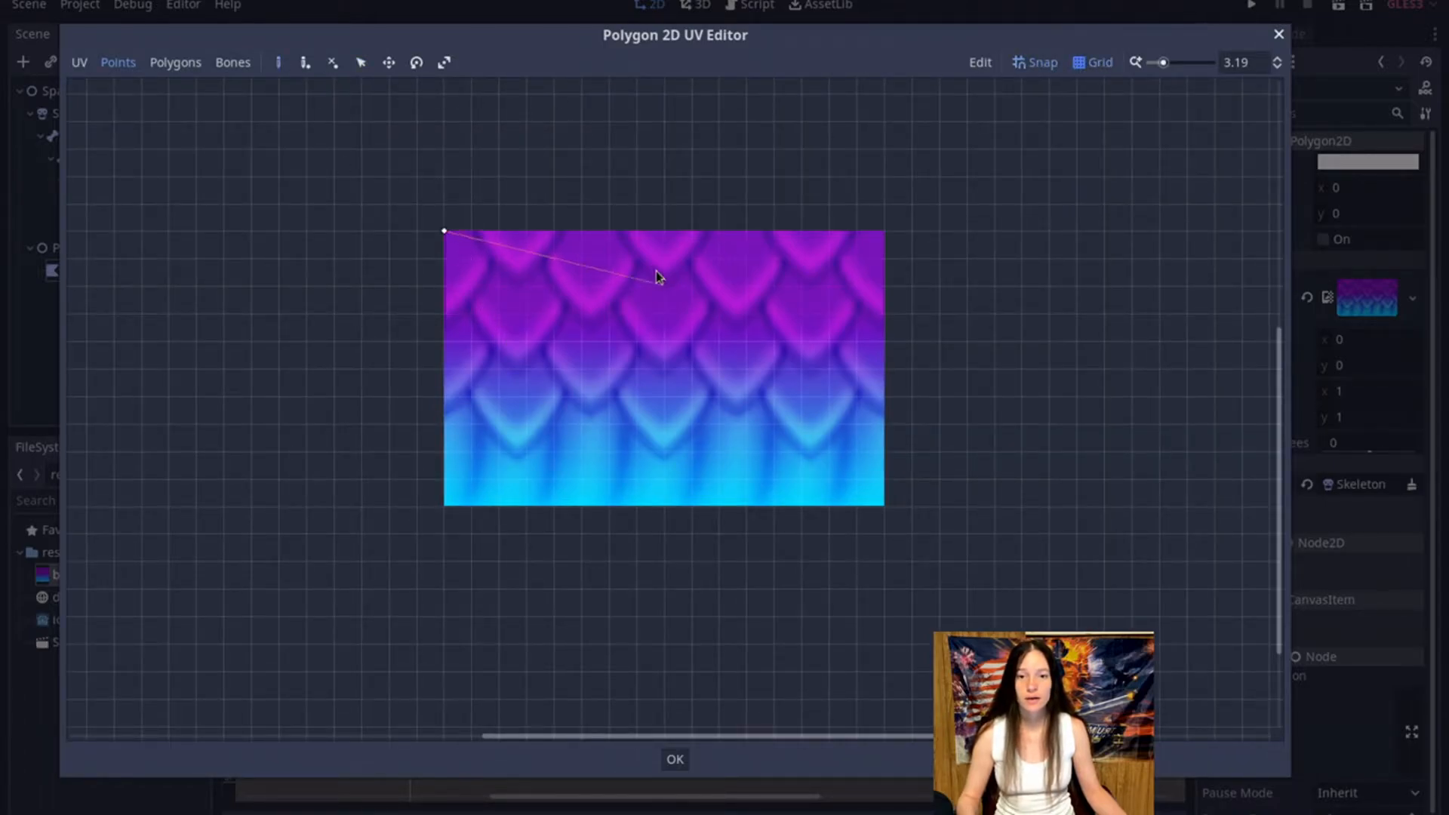
{"action": "left_click", "coordinate": [614, 240]}
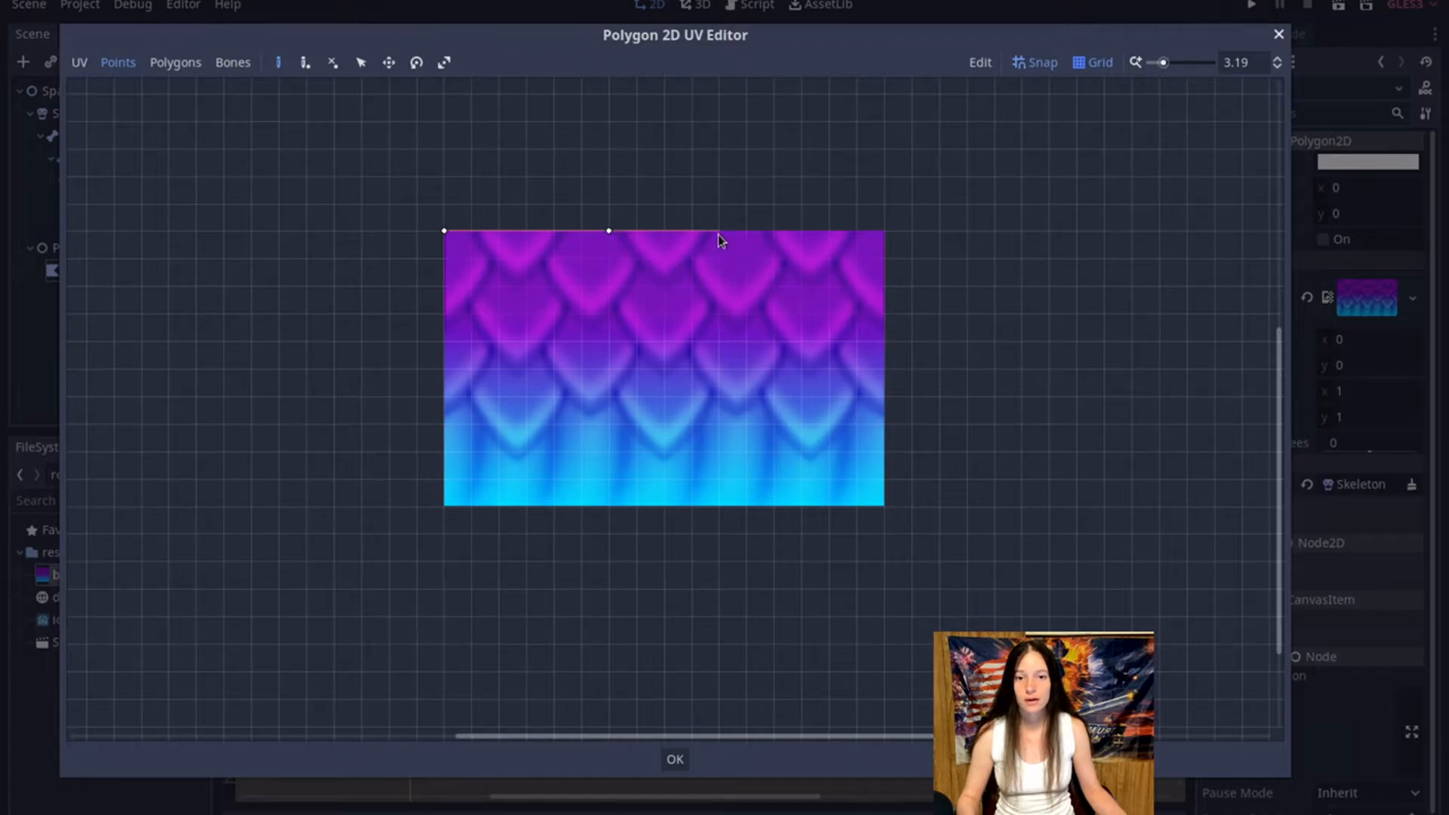
{"action": "left_click", "coordinate": [881, 240]}
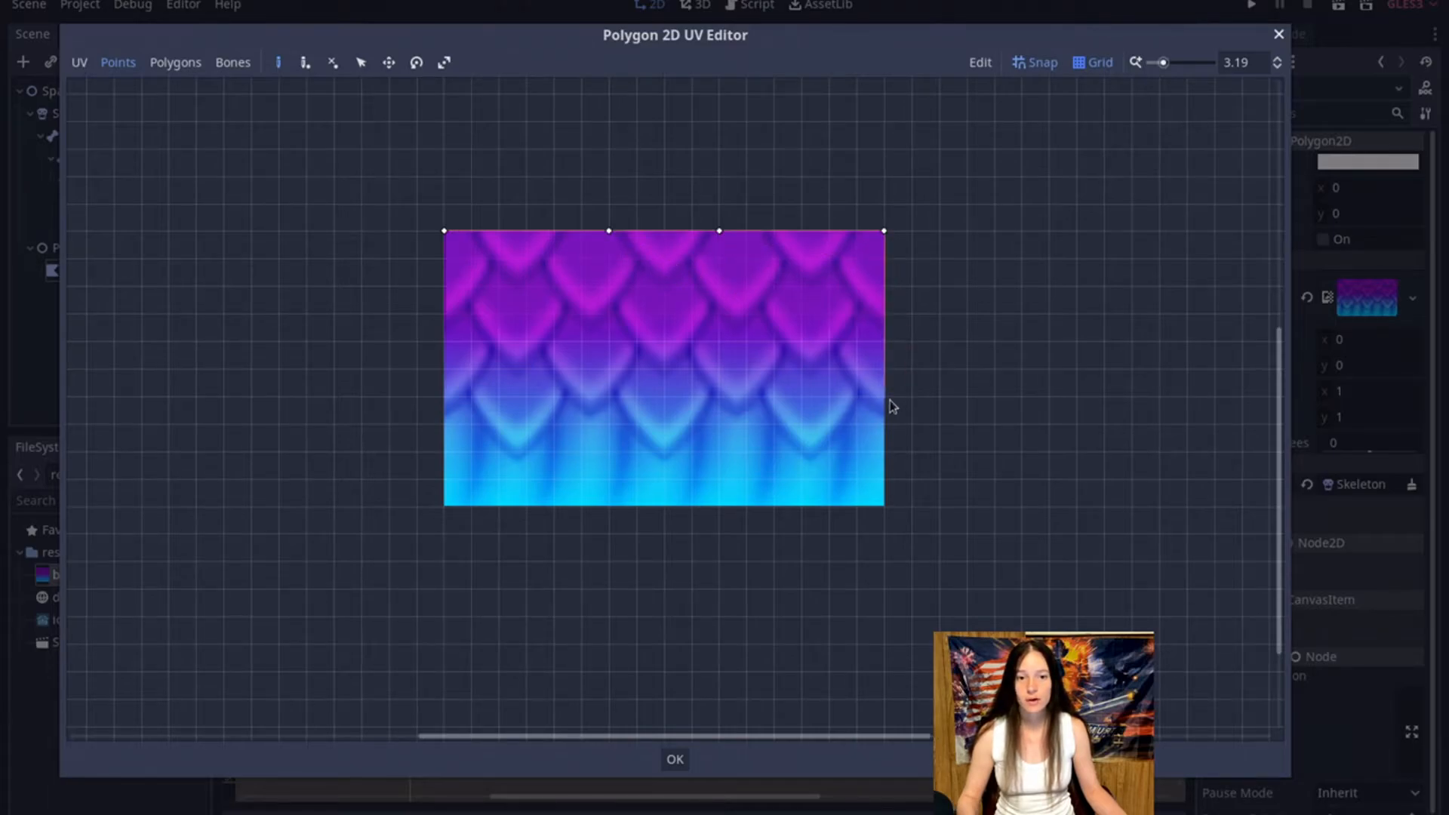
{"action": "left_click", "coordinate": [883, 369]}
{"action": "left_click", "coordinate": [884, 507]}
{"action": "left_click", "coordinate": [720, 513]}
{"action": "left_click", "coordinate": [610, 517]}
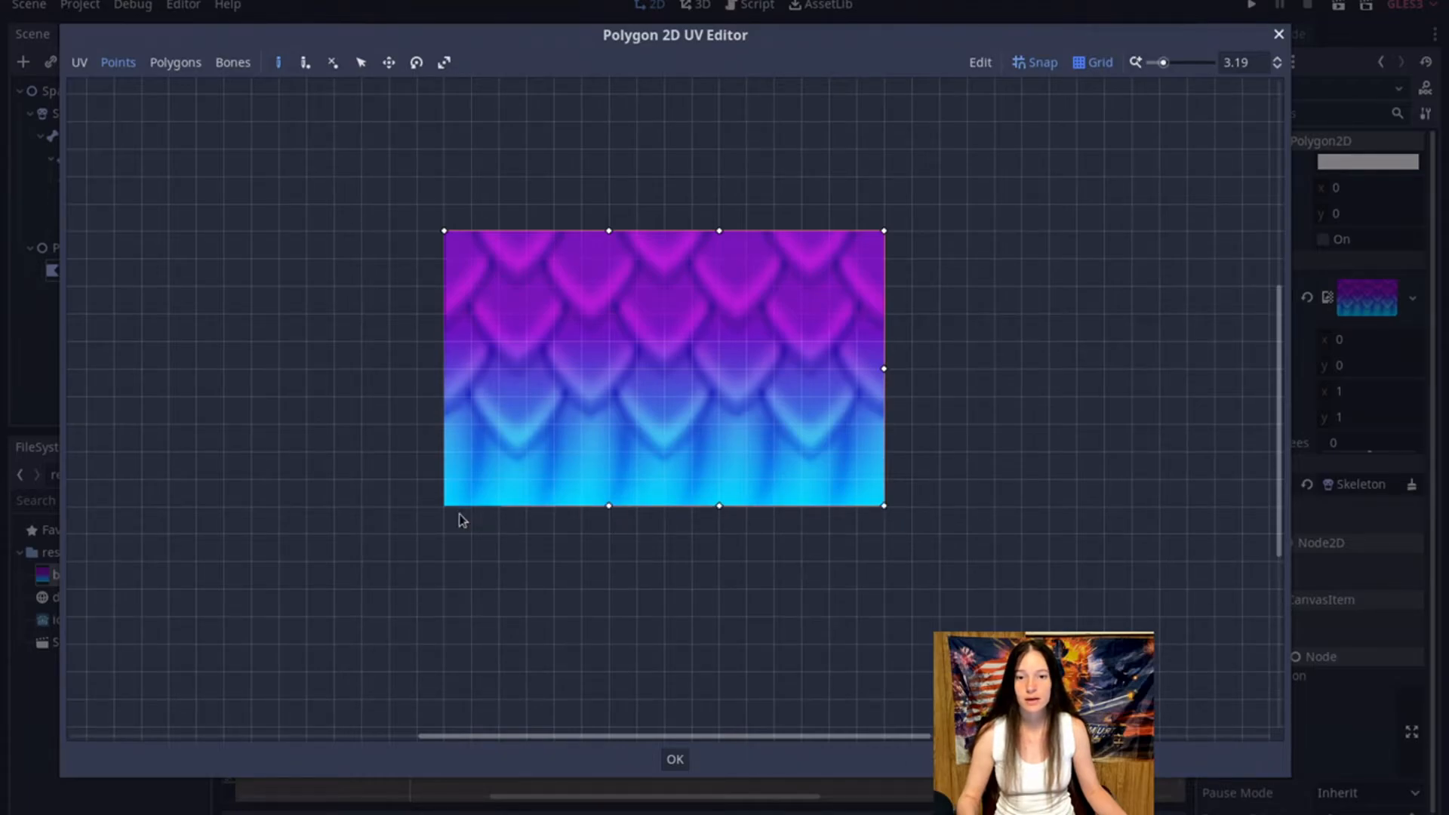
{"action": "left_click", "coordinate": [443, 370]}
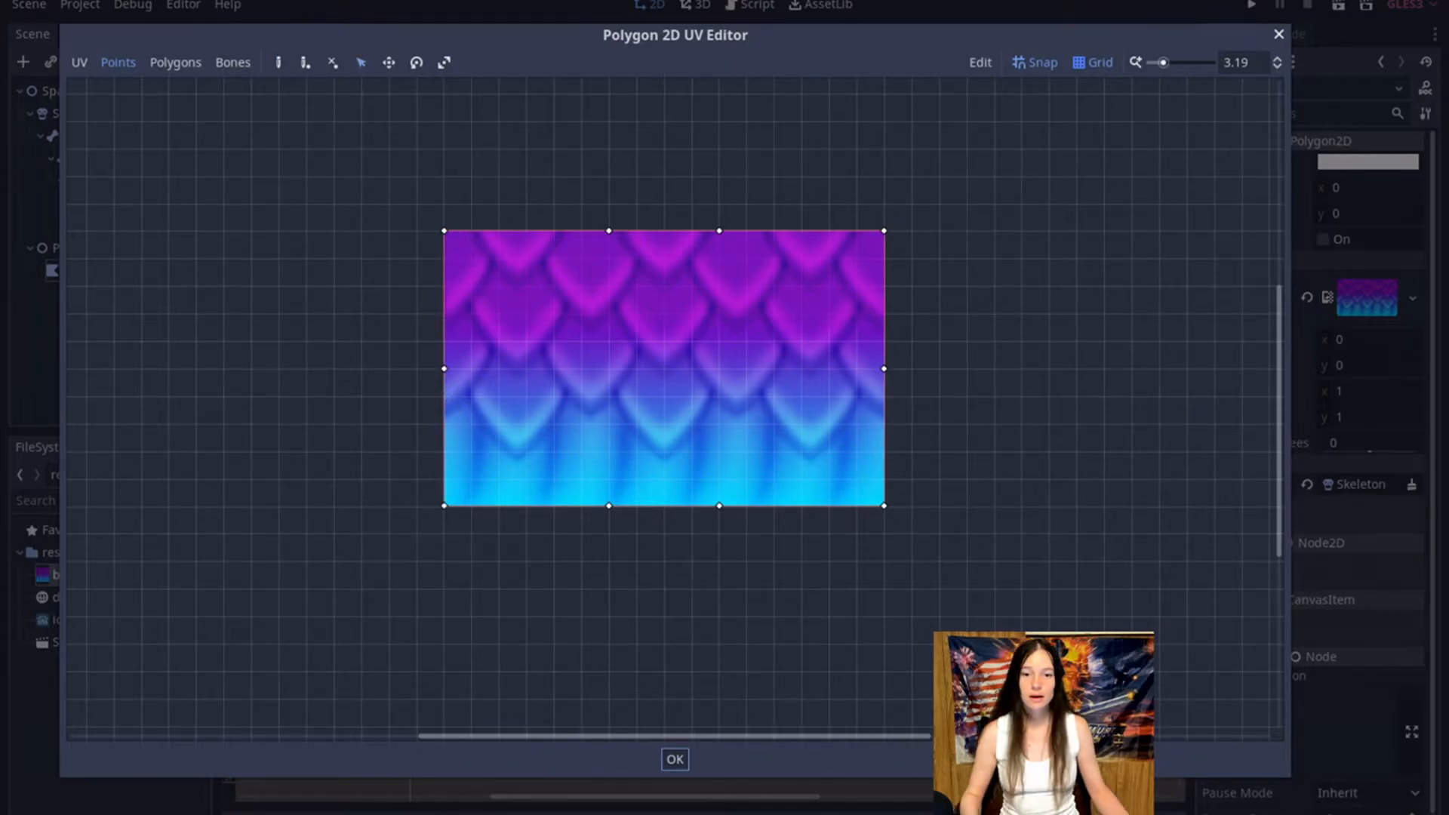
{"action": "left_click", "coordinate": [676, 759]}
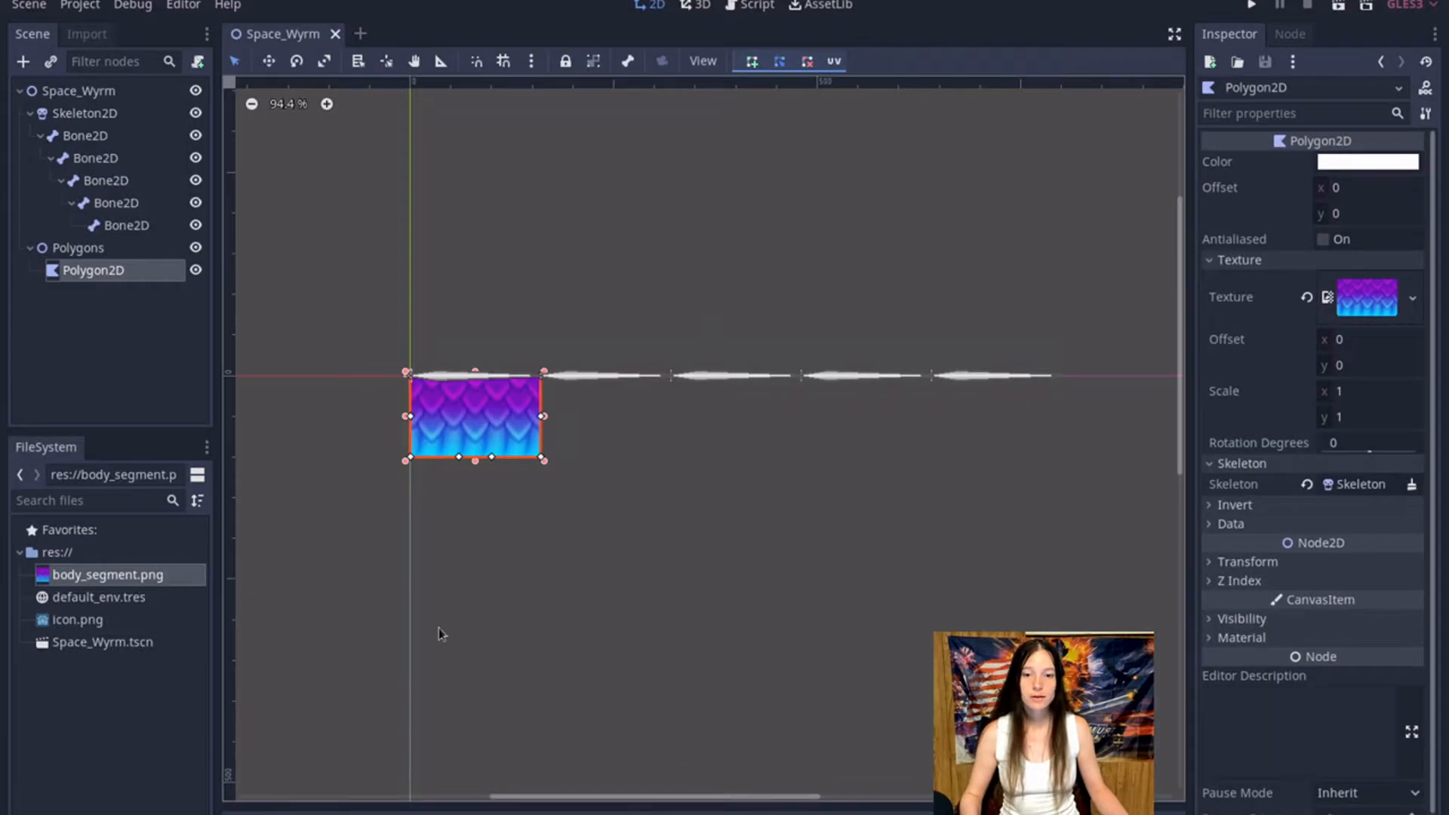
Set the Polygon2D's position to x 160, y -50 and save the scene
{"action": "left_click", "coordinate": [1246, 561]}
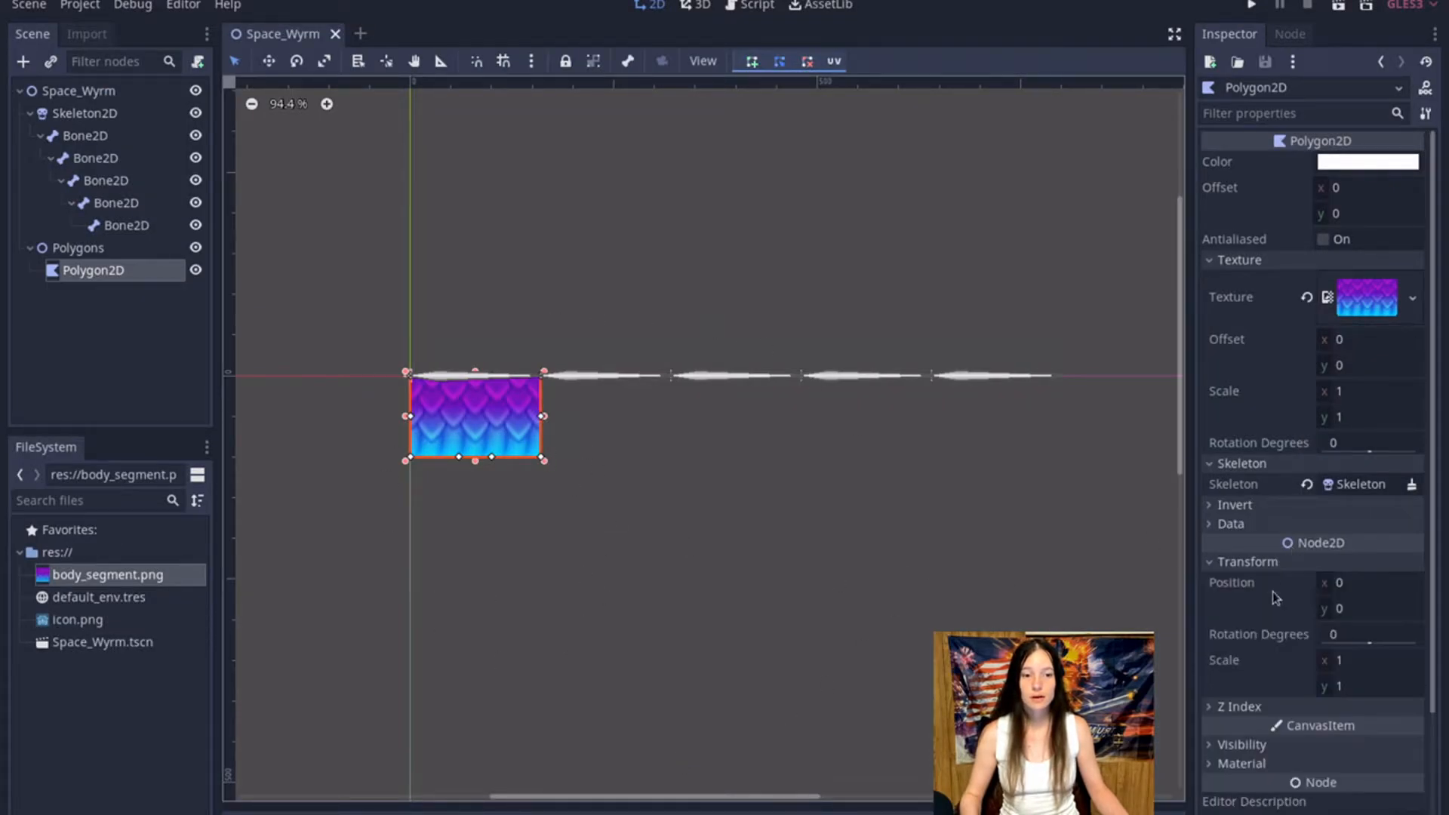
{"action": "left_click", "coordinate": [1363, 584]}
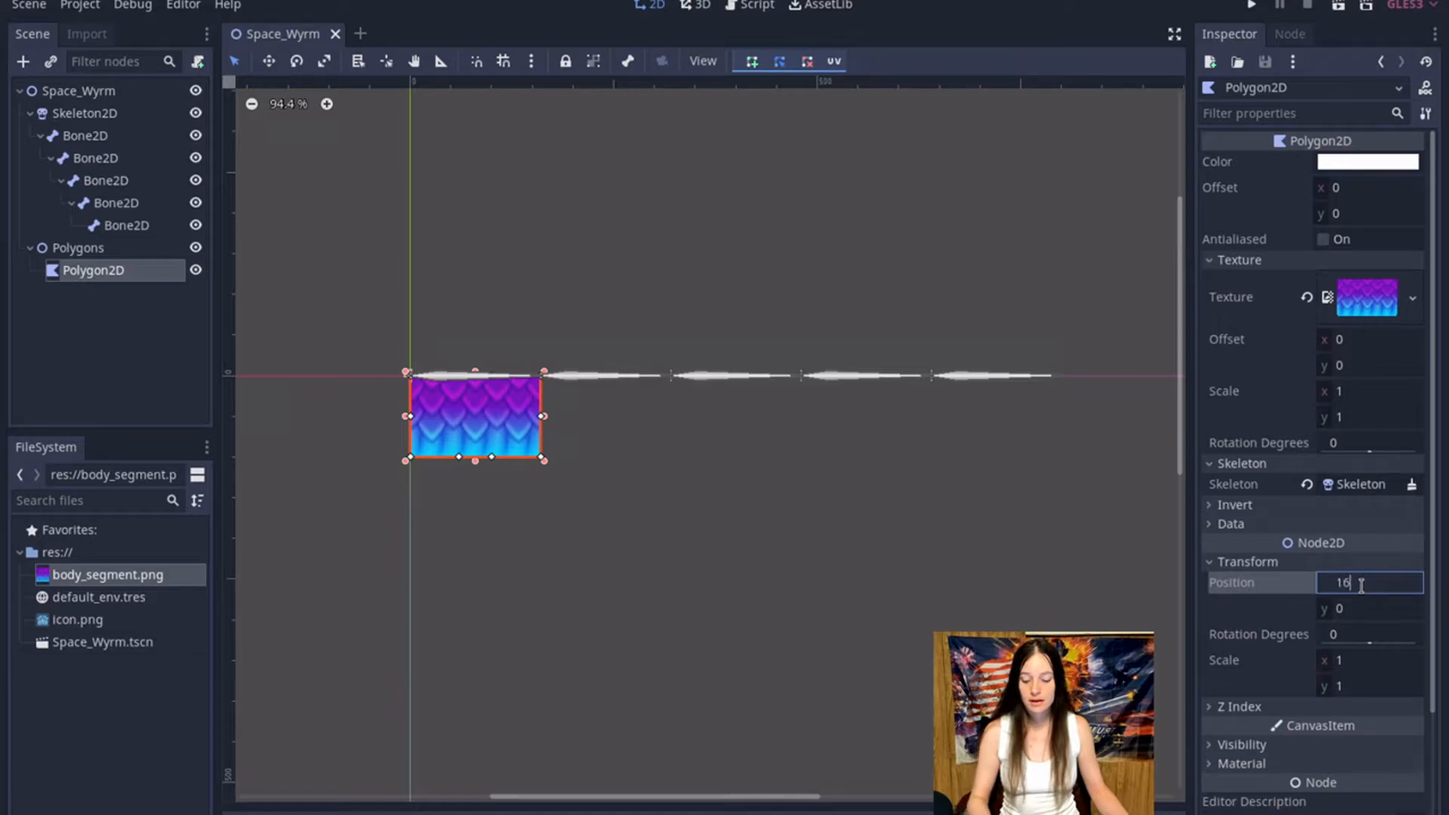
{"action": "type", "text": "160"}
{"action": "left_click", "coordinate": [1357, 608]}
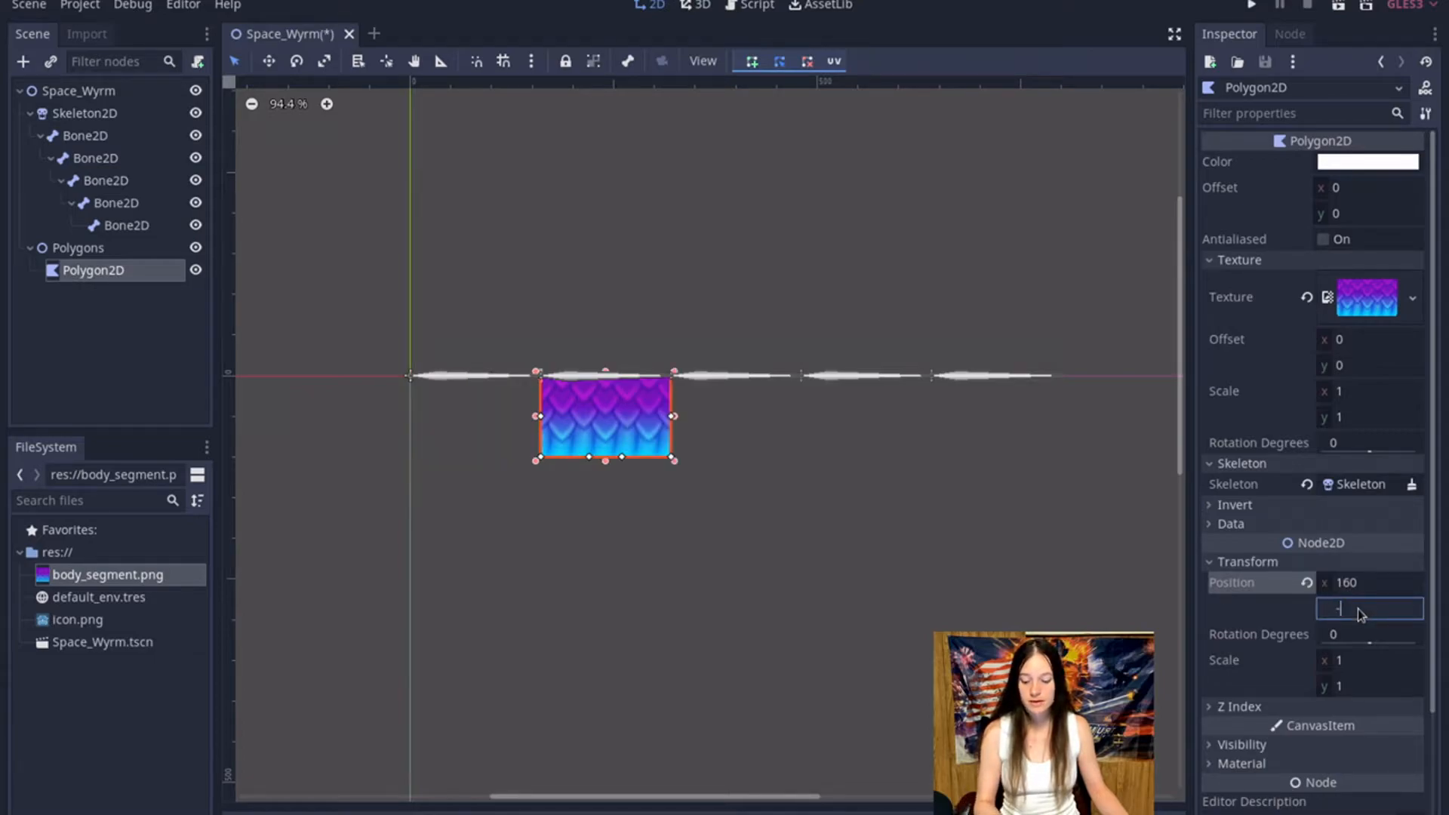
{"action": "type", "text": "-50"}
{"action": "key", "text": "Return"}
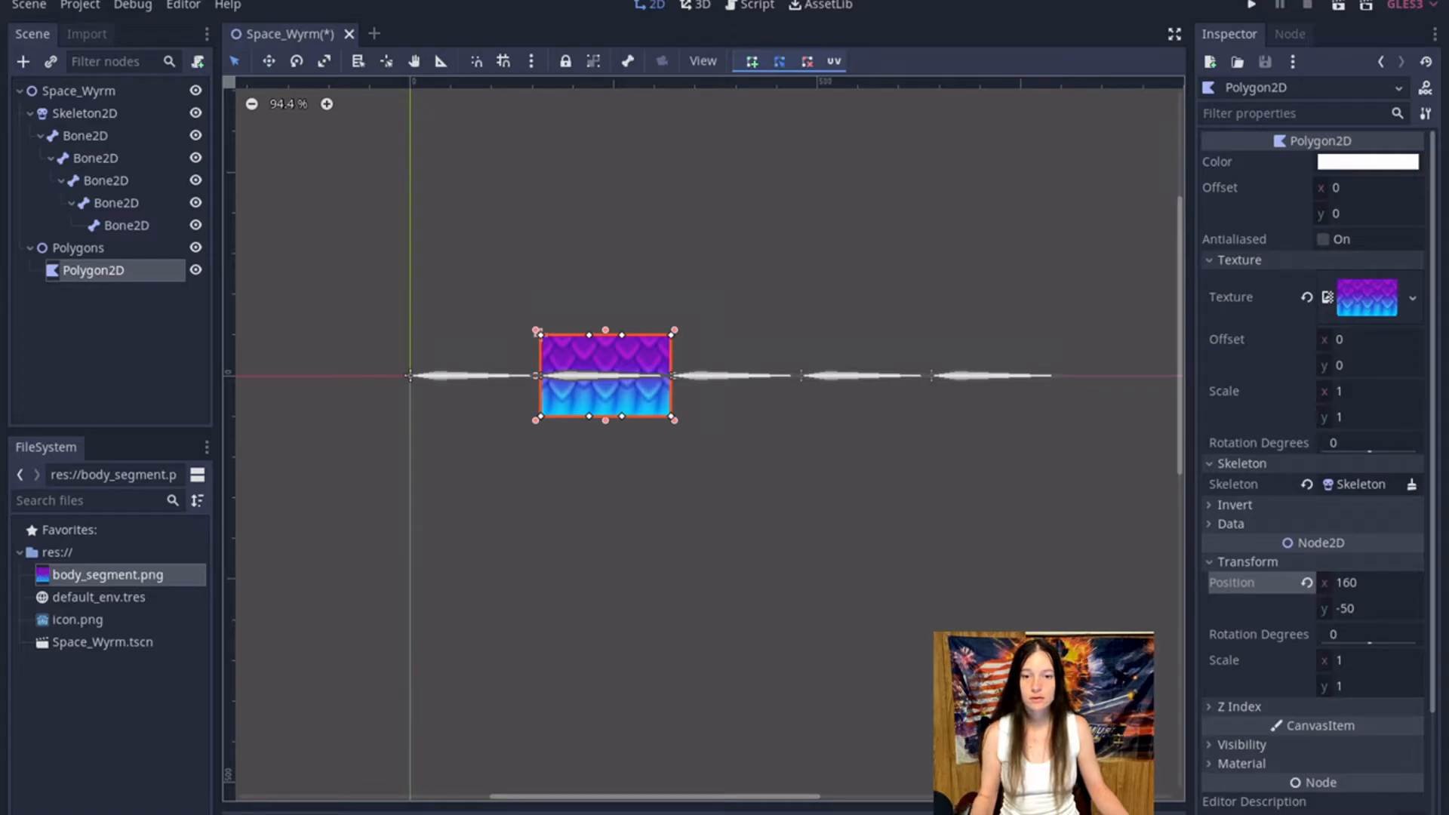
{"action": "key", "text": "ctrl+s"}
Open the Polygon2D's UV editor in Bones mode and sync the skeleton's bones to the polygon
{"action": "scroll", "coordinate": [526, 684], "scroll_direction": "up", "scroll_amount": 5}
{"action": "left_click", "coordinate": [833, 62]}
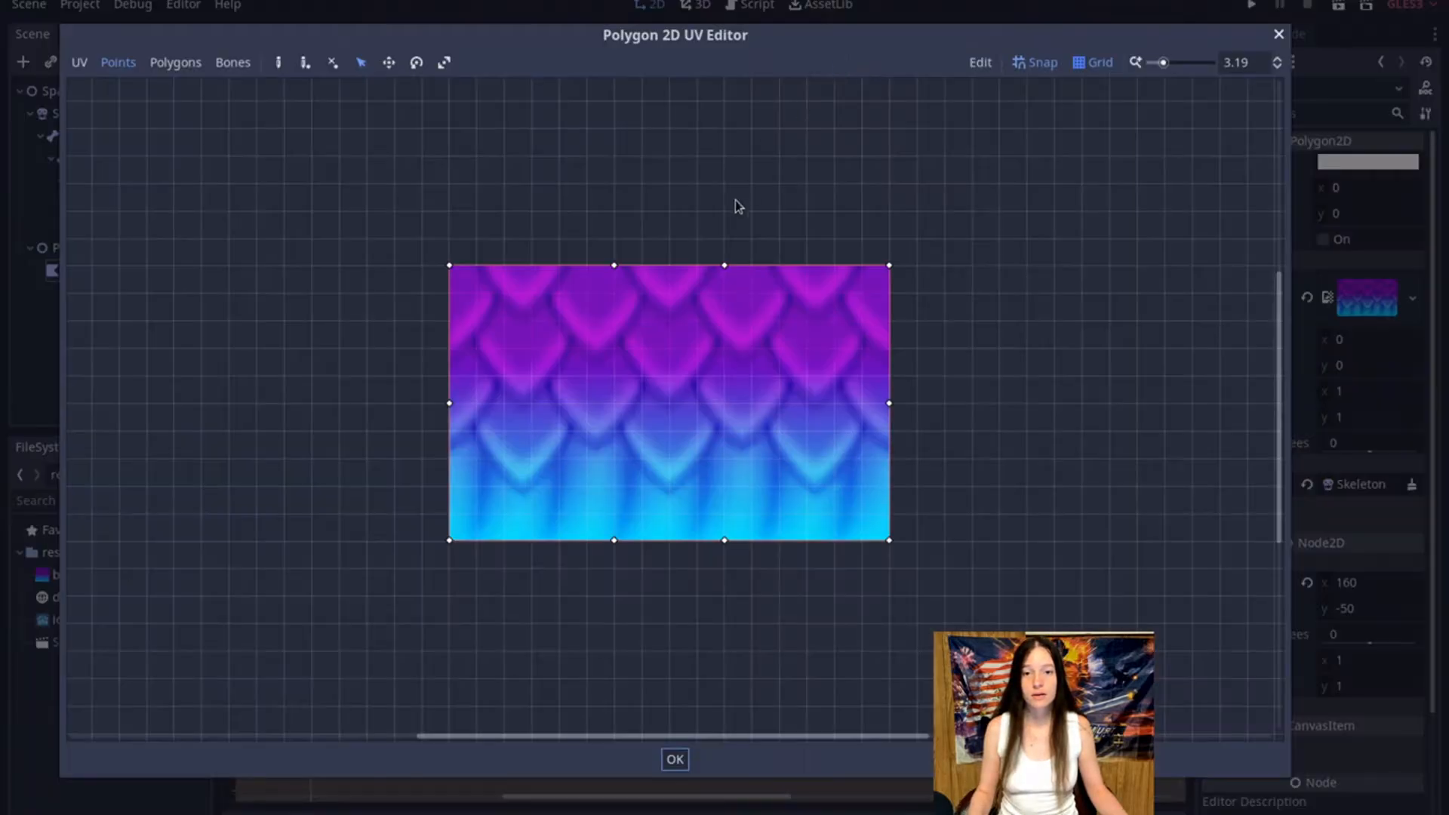
{"action": "left_click", "coordinate": [233, 62]}
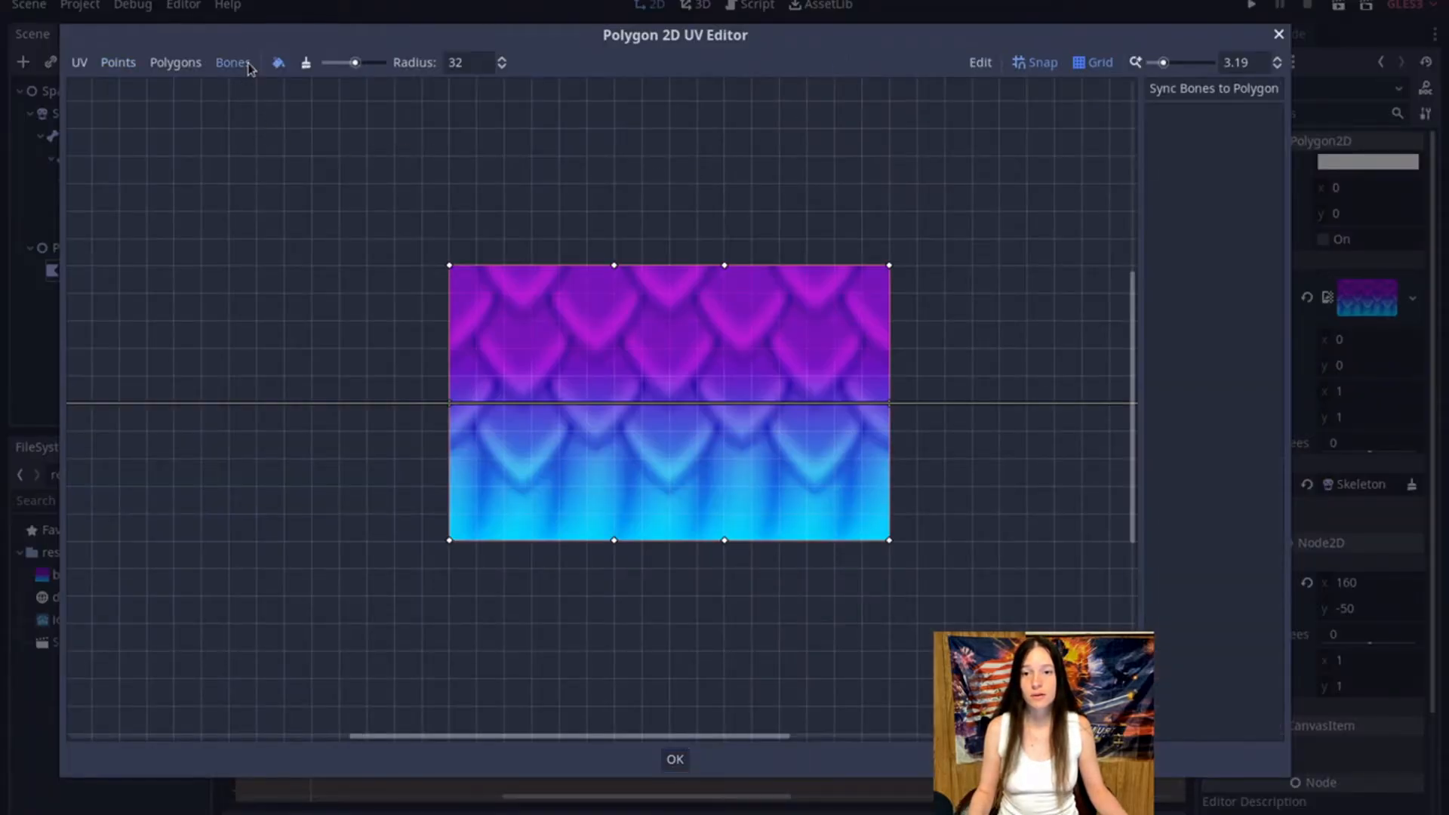
{"action": "left_click", "coordinate": [1213, 89]}
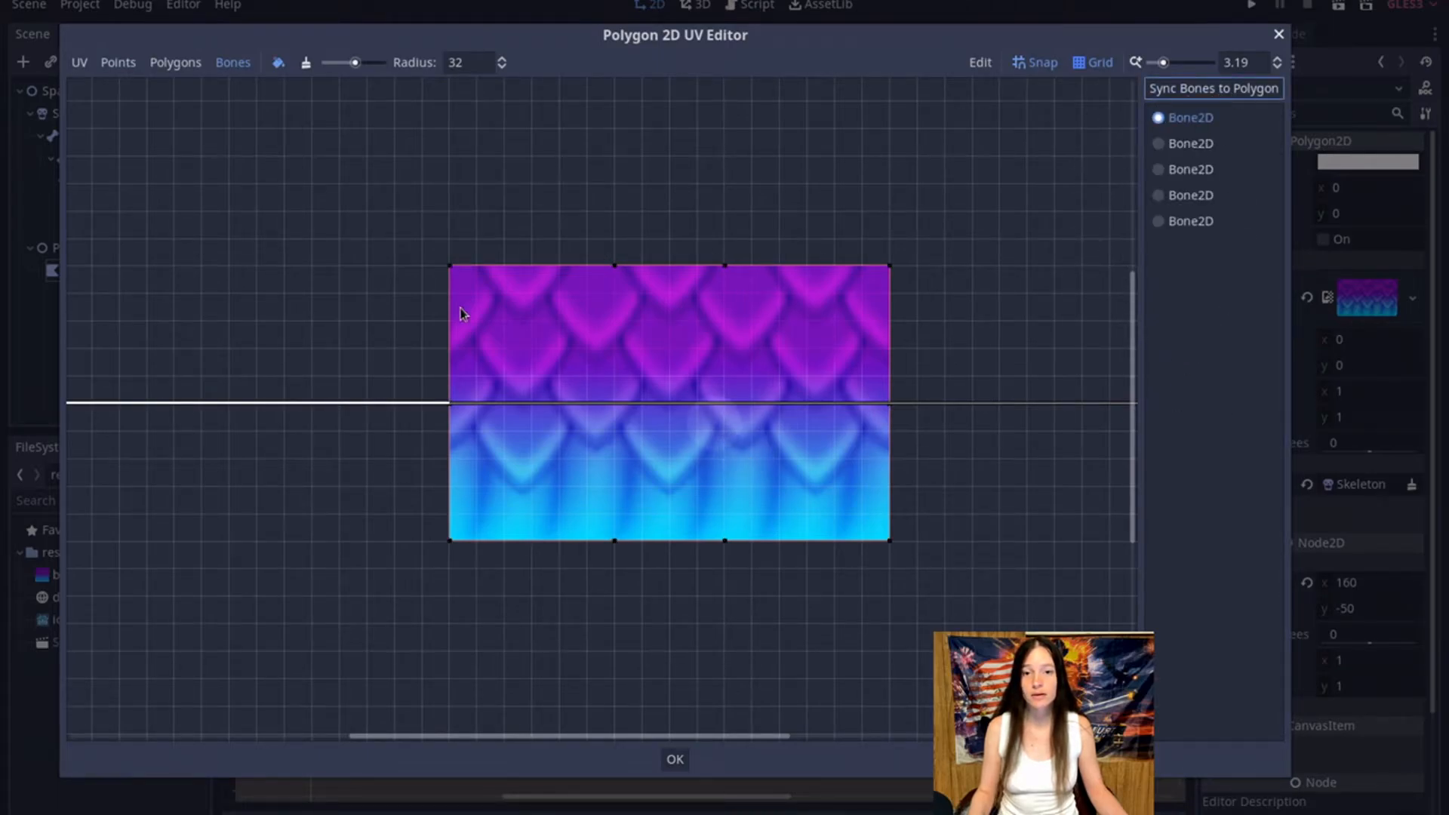
At maximum paint strength, weight the left-edge points to the first bone, all points to the second, and the right-edge points to the third
{"action": "mouse_move", "coordinate": [358, 64]}
{"action": "left_mouse_down"}
{"action": "mouse_move", "coordinate": [331, 78]}
{"action": "mouse_move", "coordinate": [381, 97]}
{"action": "mouse_move", "coordinate": [364, 122]}
{"action": "mouse_move", "coordinate": [343, 121]}
{"action": "mouse_move", "coordinate": [401, 134]}
{"action": "left_mouse_up"}
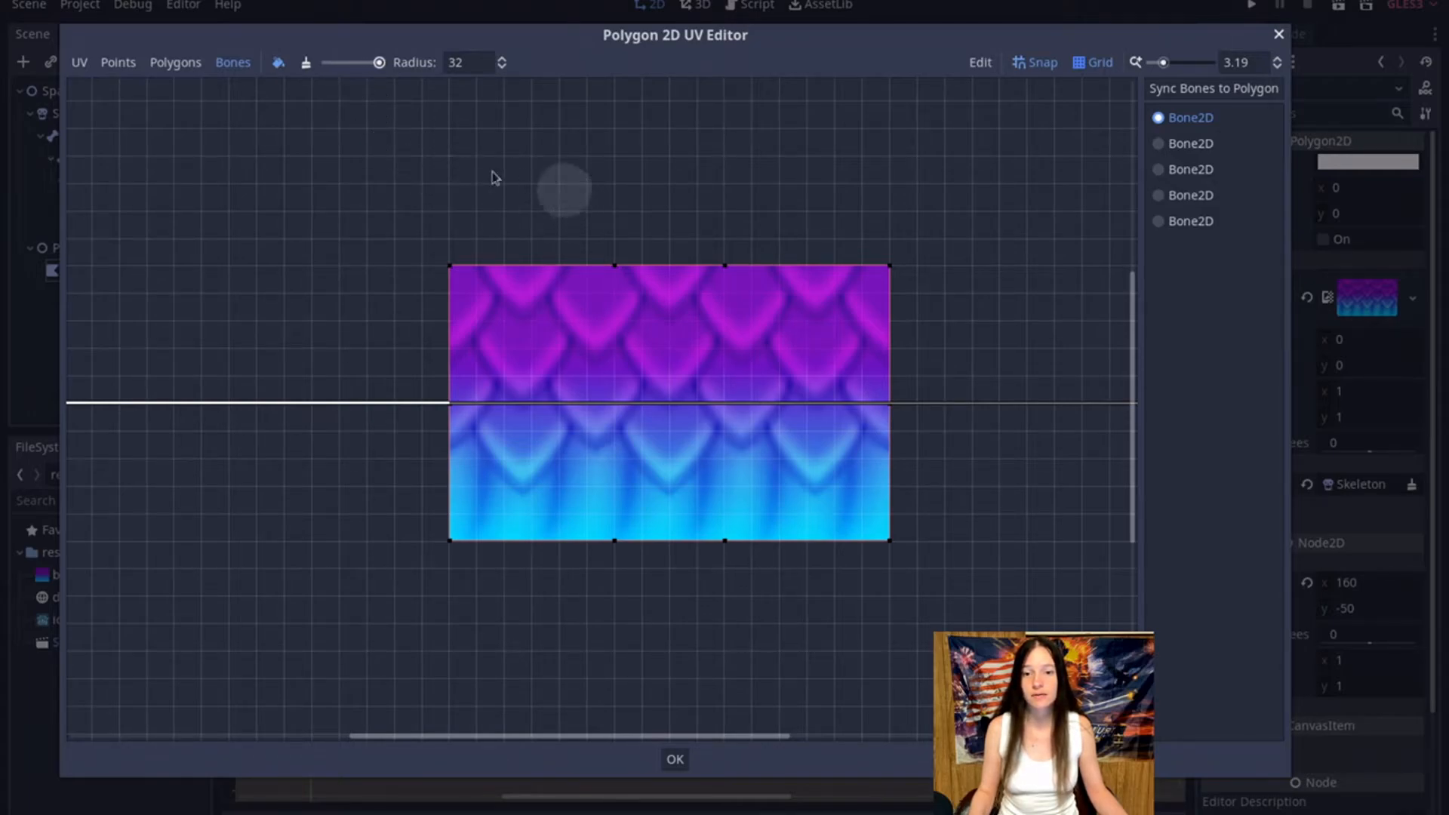
{"action": "left_click_drag", "start_coordinate": [453, 201], "coordinate": [452, 332]}
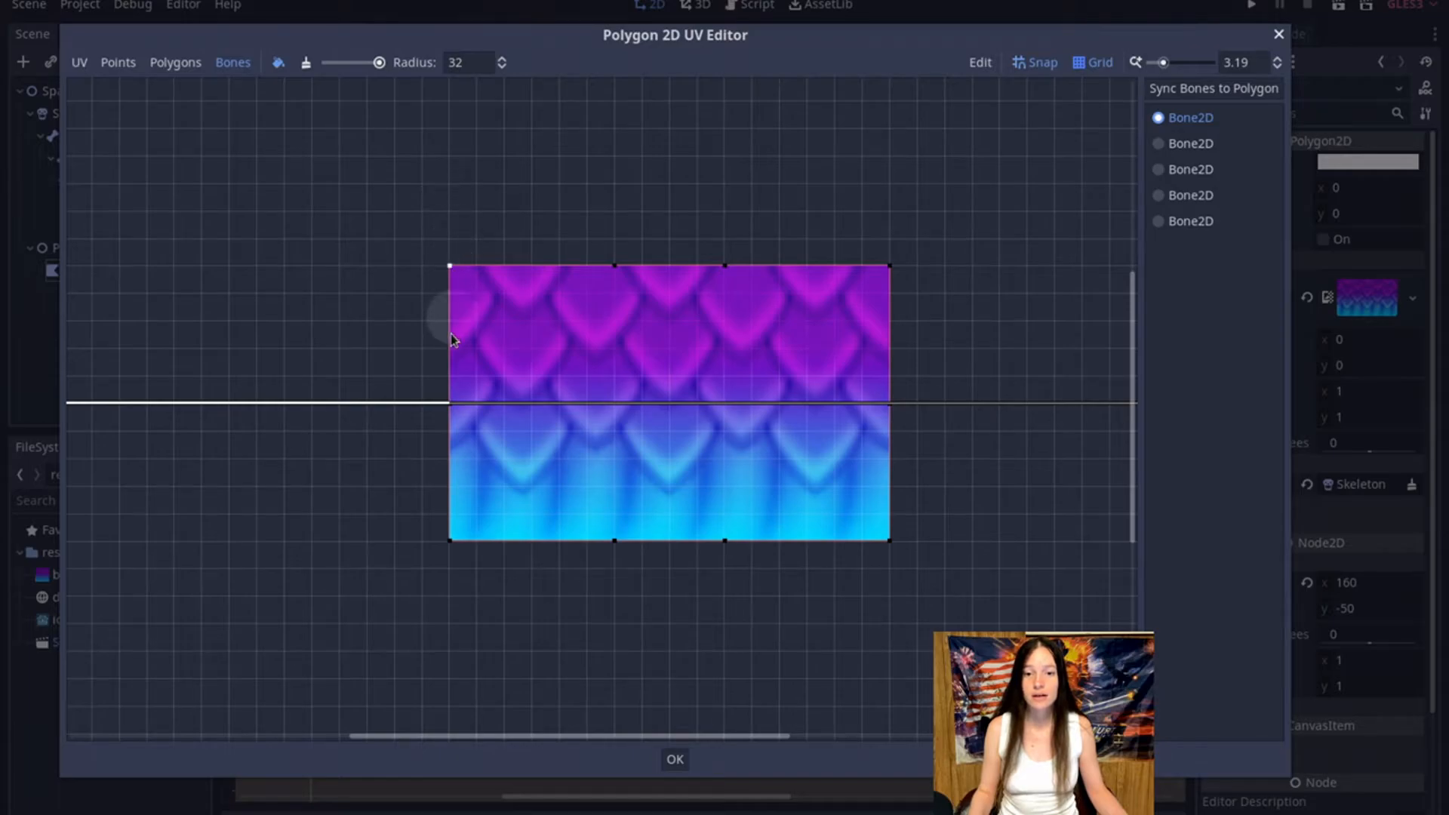
{"action": "left_click", "coordinate": [1197, 143]}
{"action": "left_click_drag", "start_coordinate": [865, 578], "coordinate": [405, 541]}
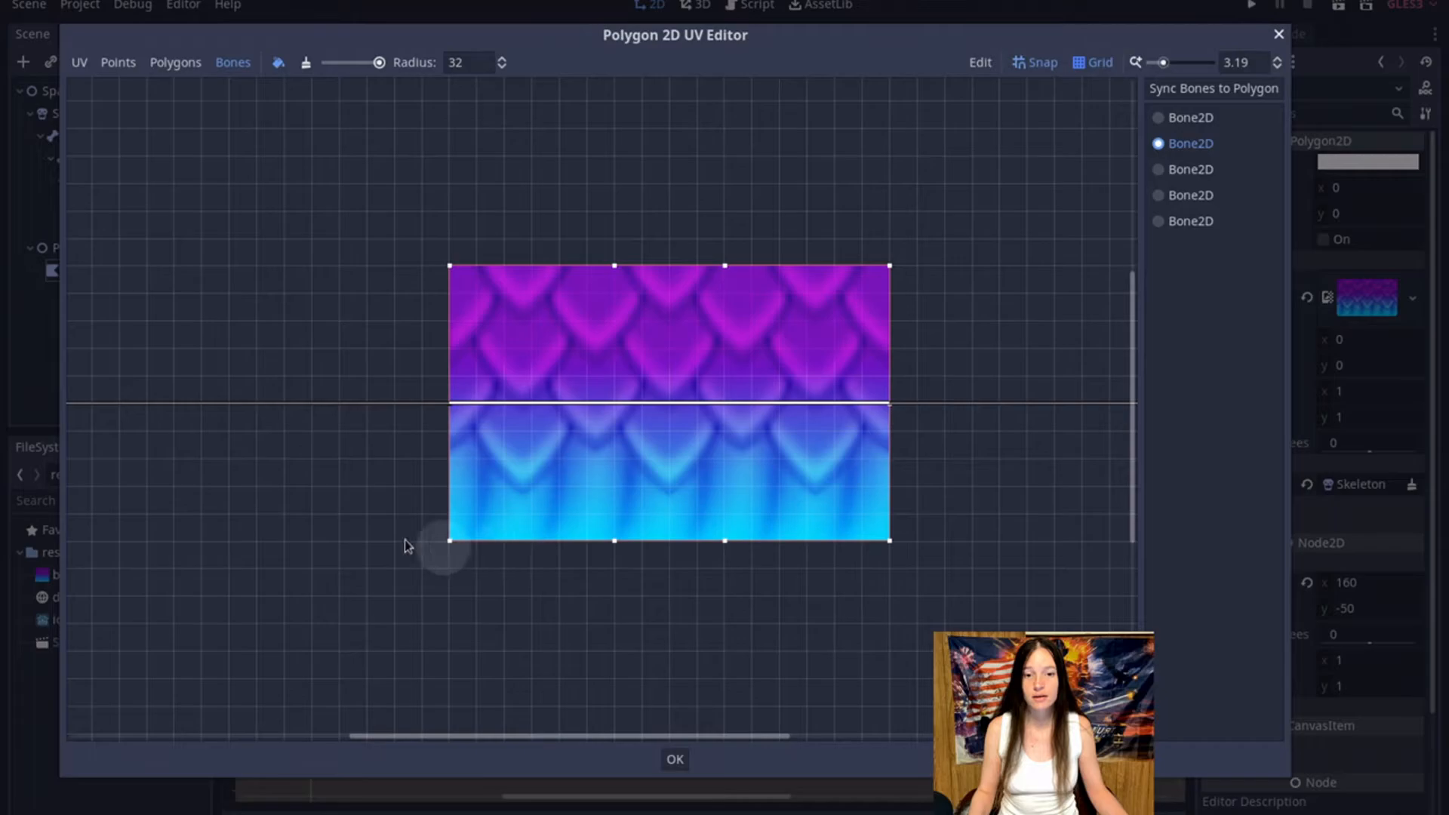
{"action": "left_click", "coordinate": [1190, 165]}
{"action": "mouse_move", "coordinate": [843, 273]}
{"action": "left_mouse_down"}
{"action": "mouse_move", "coordinate": [878, 336]}
{"action": "mouse_move", "coordinate": [873, 576]}
{"action": "left_mouse_up"}
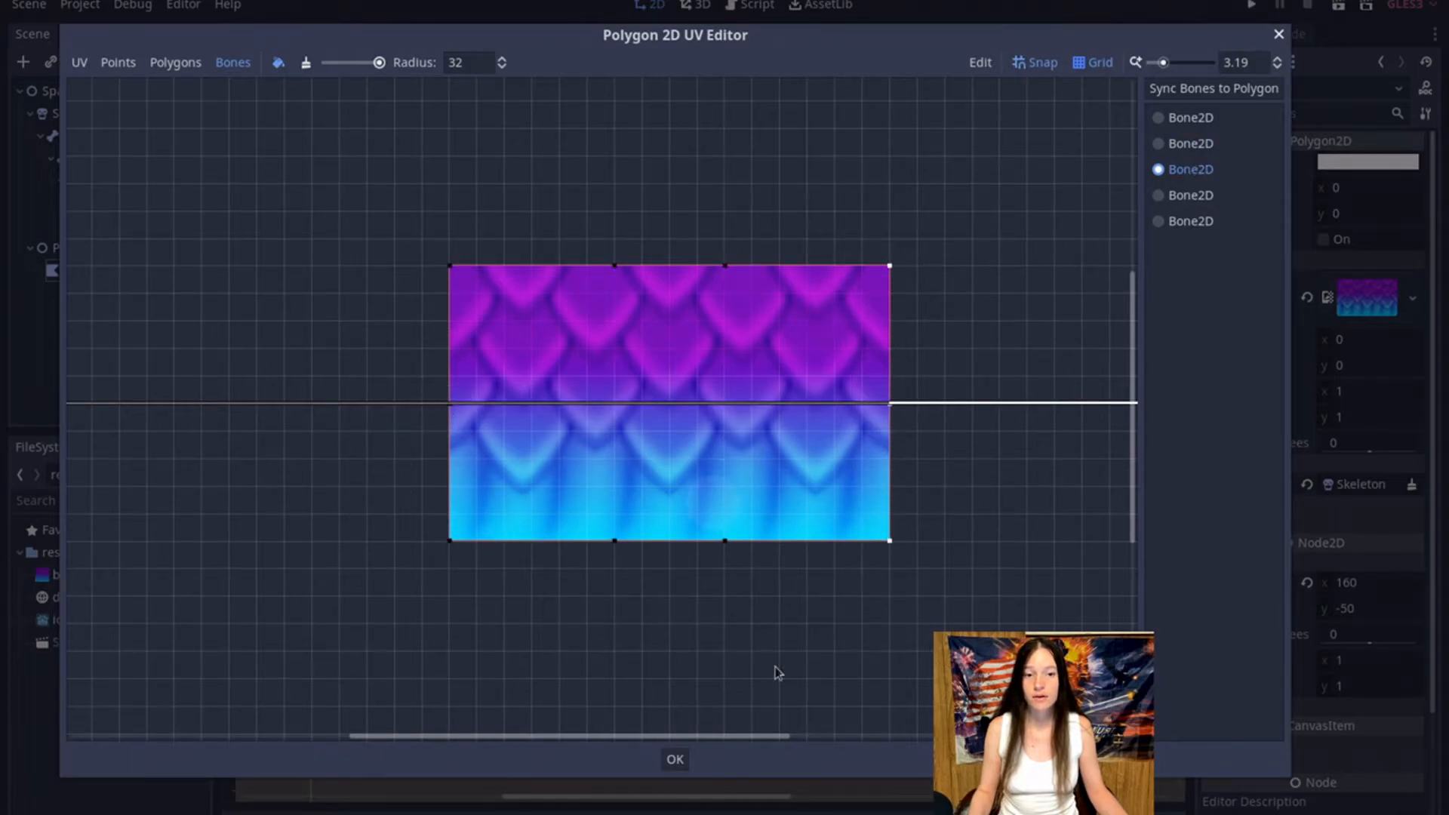
{"action": "key", "text": "Escape"}
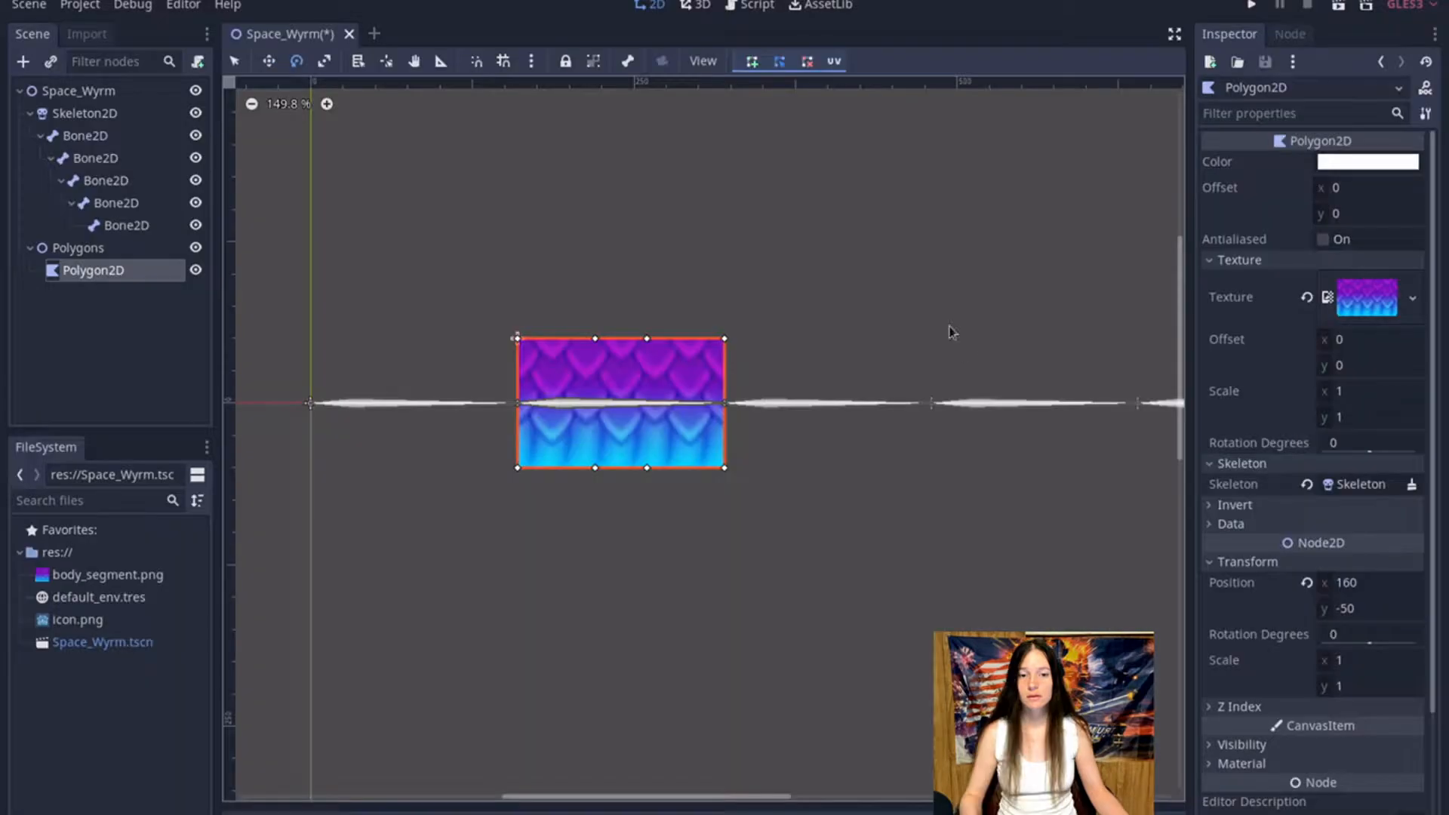
Rotate the third and second bones to test how the body segment deforms
{"action": "left_click", "coordinate": [114, 185]}
{"action": "left_click_drag", "start_coordinate": [830, 411], "coordinate": [837, 226]}
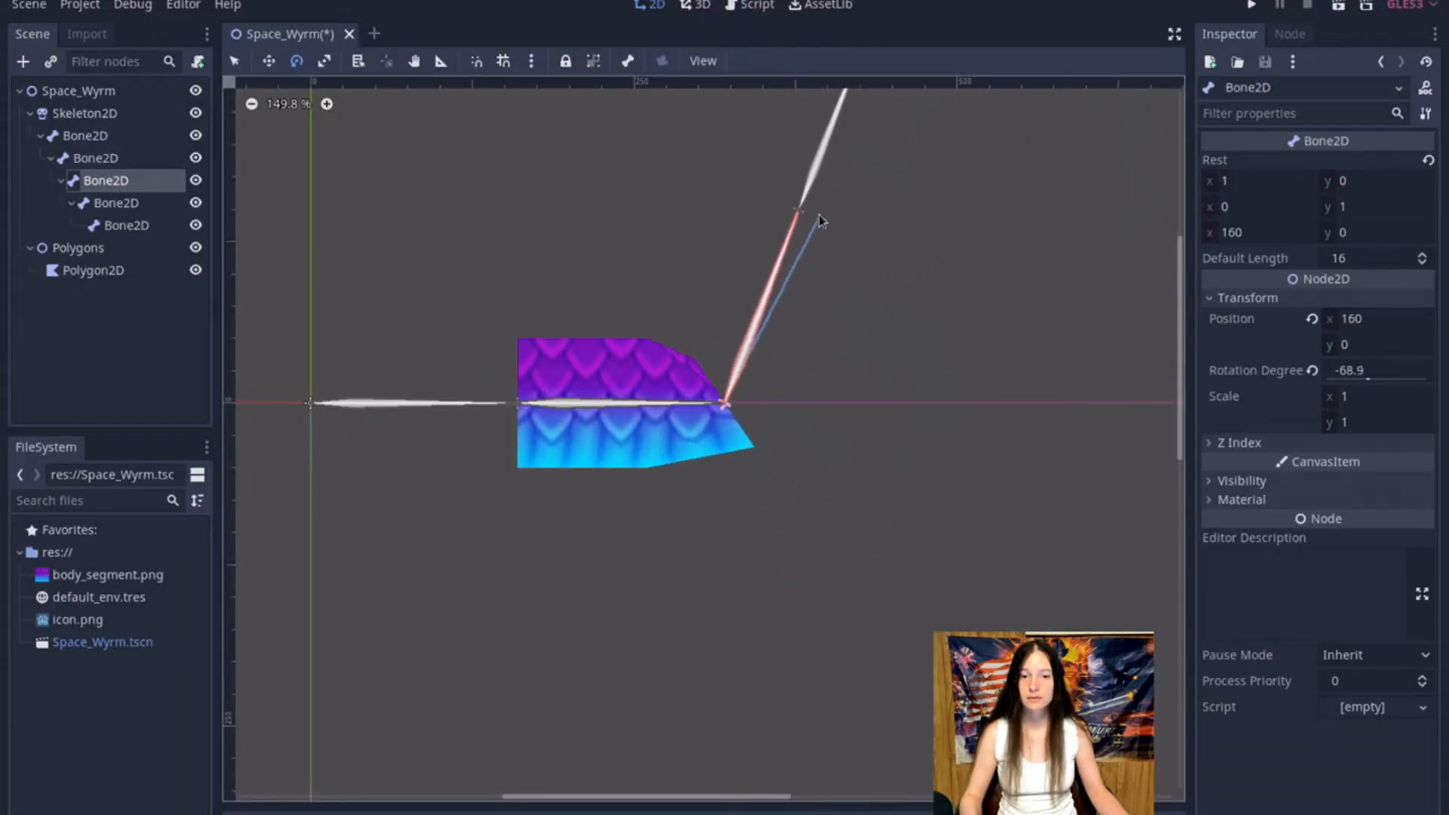
{"action": "left_click", "coordinate": [95, 157]}
{"action": "left_click_drag", "start_coordinate": [523, 306], "coordinate": [593, 575]}
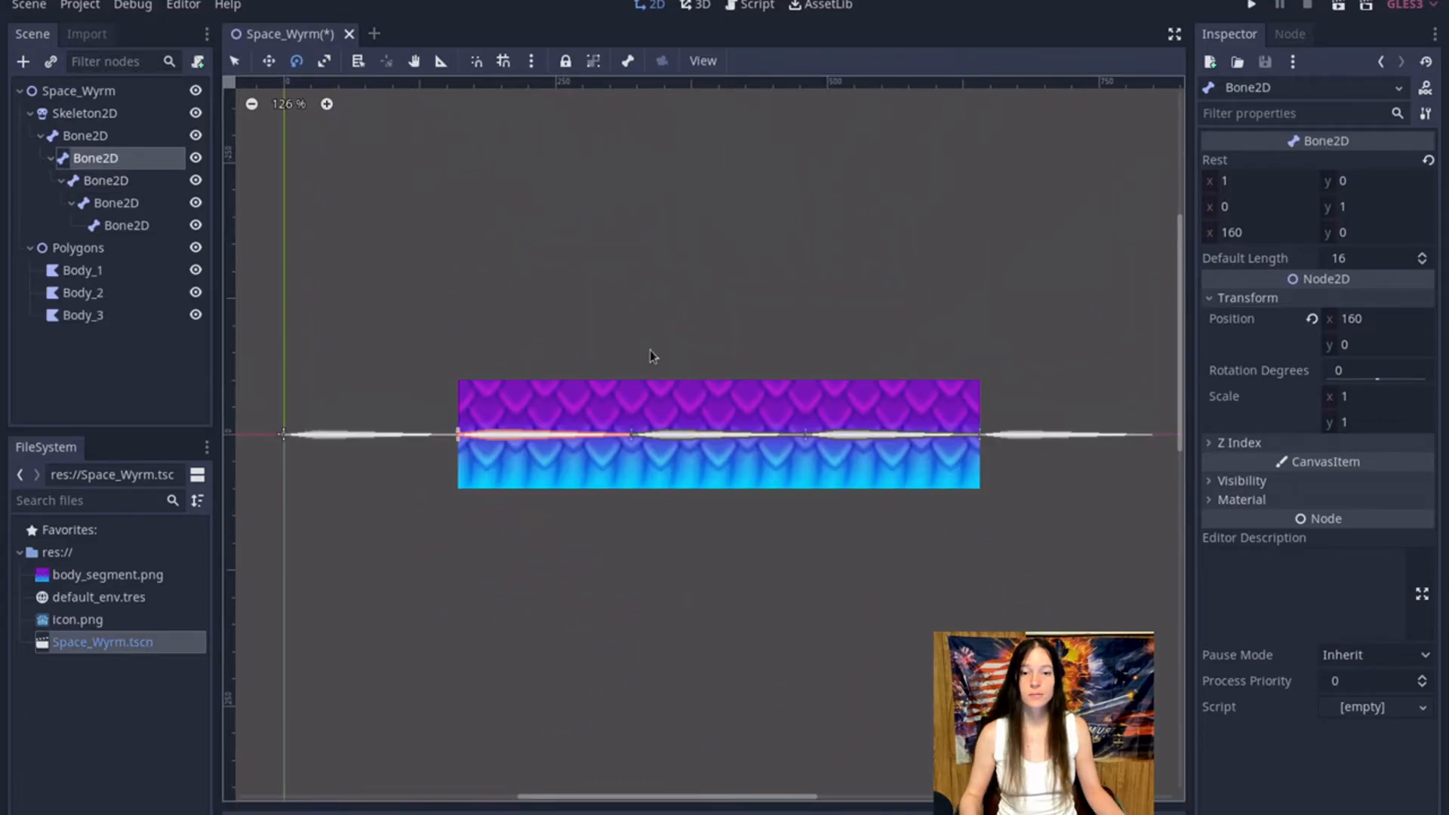
Rotate the second, third and fourth bones to test how the three joined body segments bend
{"action": "left_click_drag", "start_coordinate": [649, 351], "coordinate": [572, 224]}
{"action": "left_click", "coordinate": [144, 181]}
{"action": "left_click_drag", "start_coordinate": [689, 314], "coordinate": [776, 517]}
{"action": "left_click", "coordinate": [117, 202]}
{"action": "left_click_drag", "start_coordinate": [890, 520], "coordinate": [763, 711]}
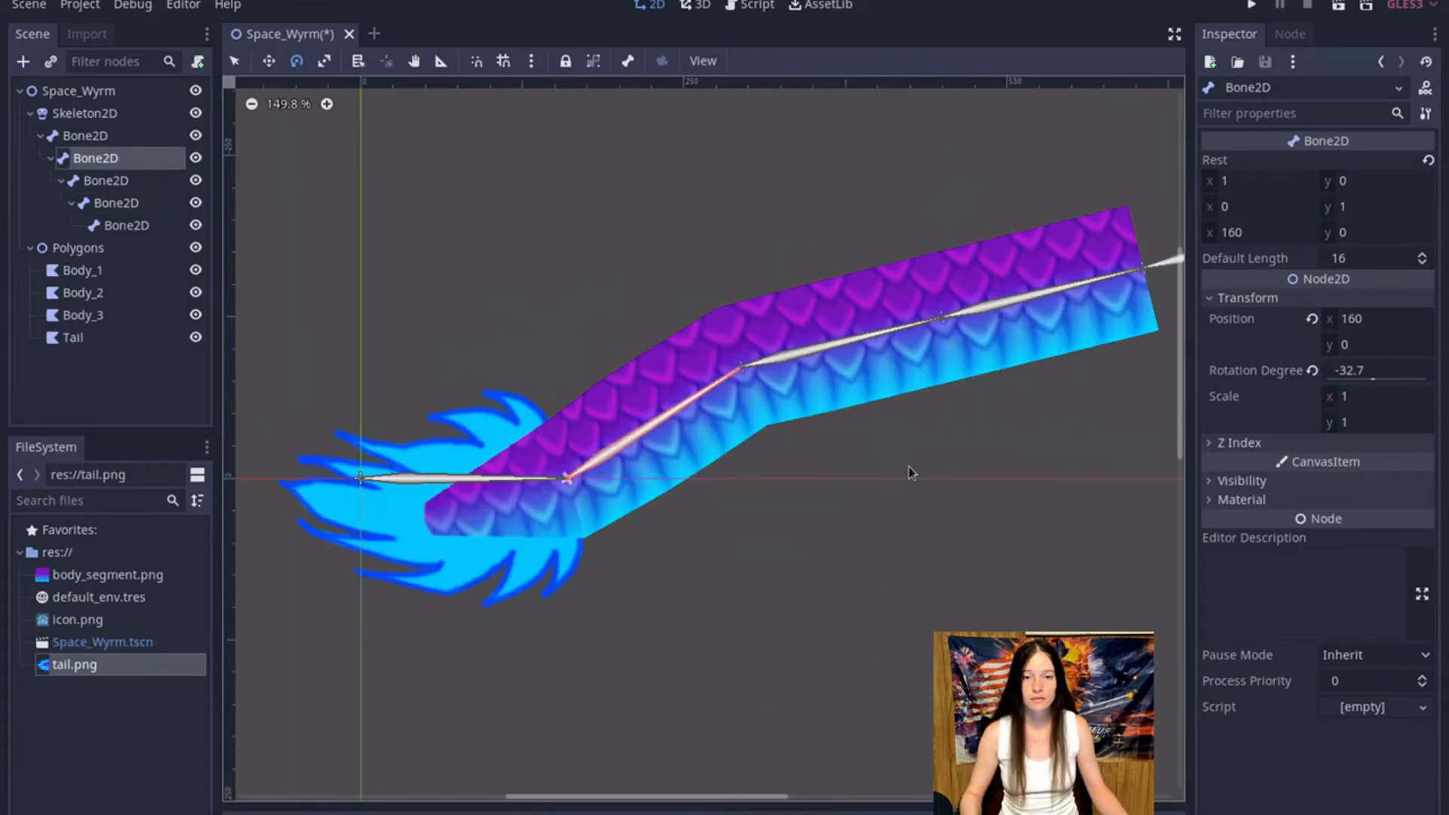
Rotate the second bone to test the tail joint and inspect the Tail polygon's bone weights in the UV editor
{"action": "left_click_drag", "start_coordinate": [593, 578], "coordinate": [753, 418]}
{"action": "left_click", "coordinate": [73, 337]}
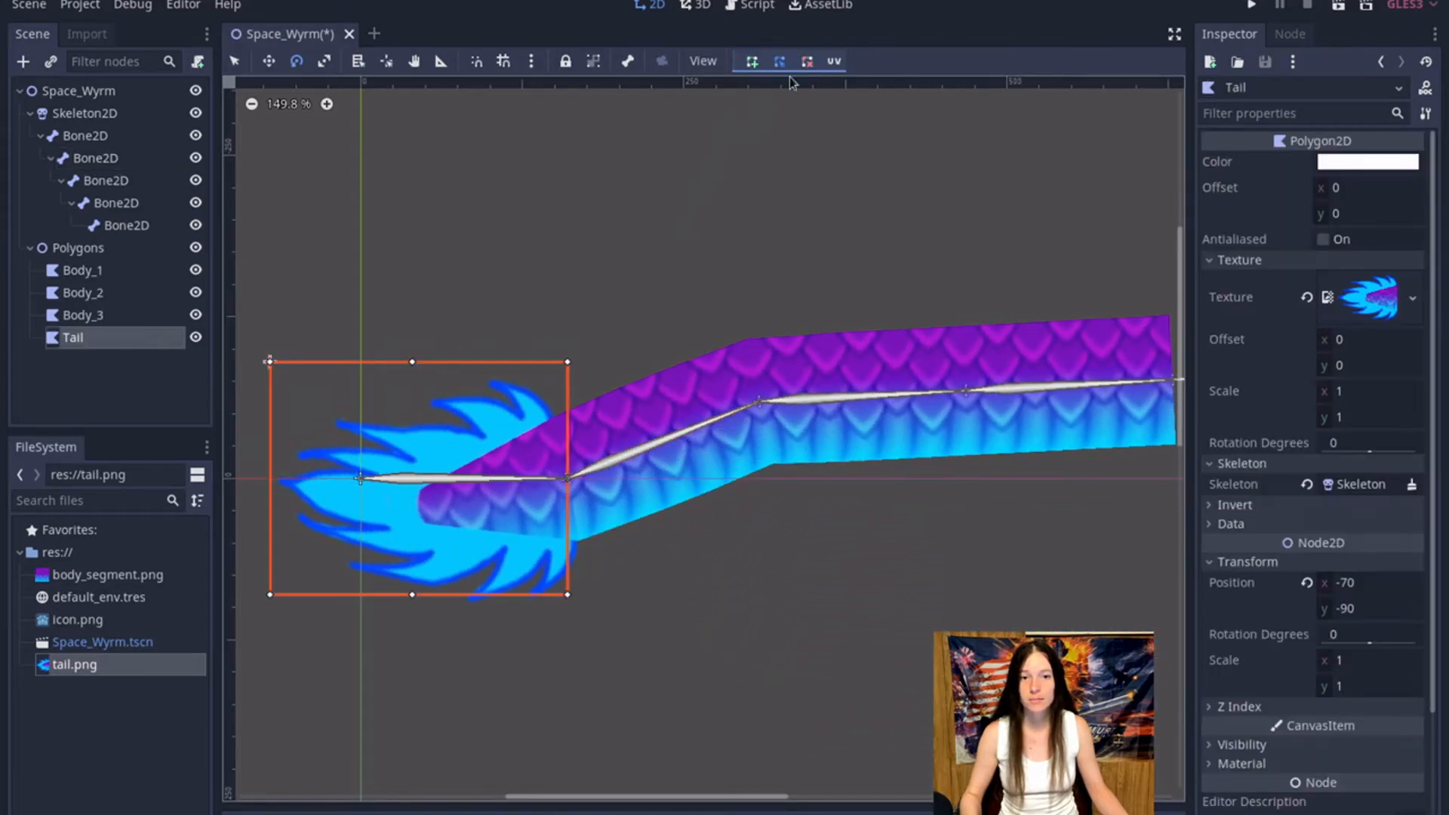
{"action": "left_click", "coordinate": [836, 61]}
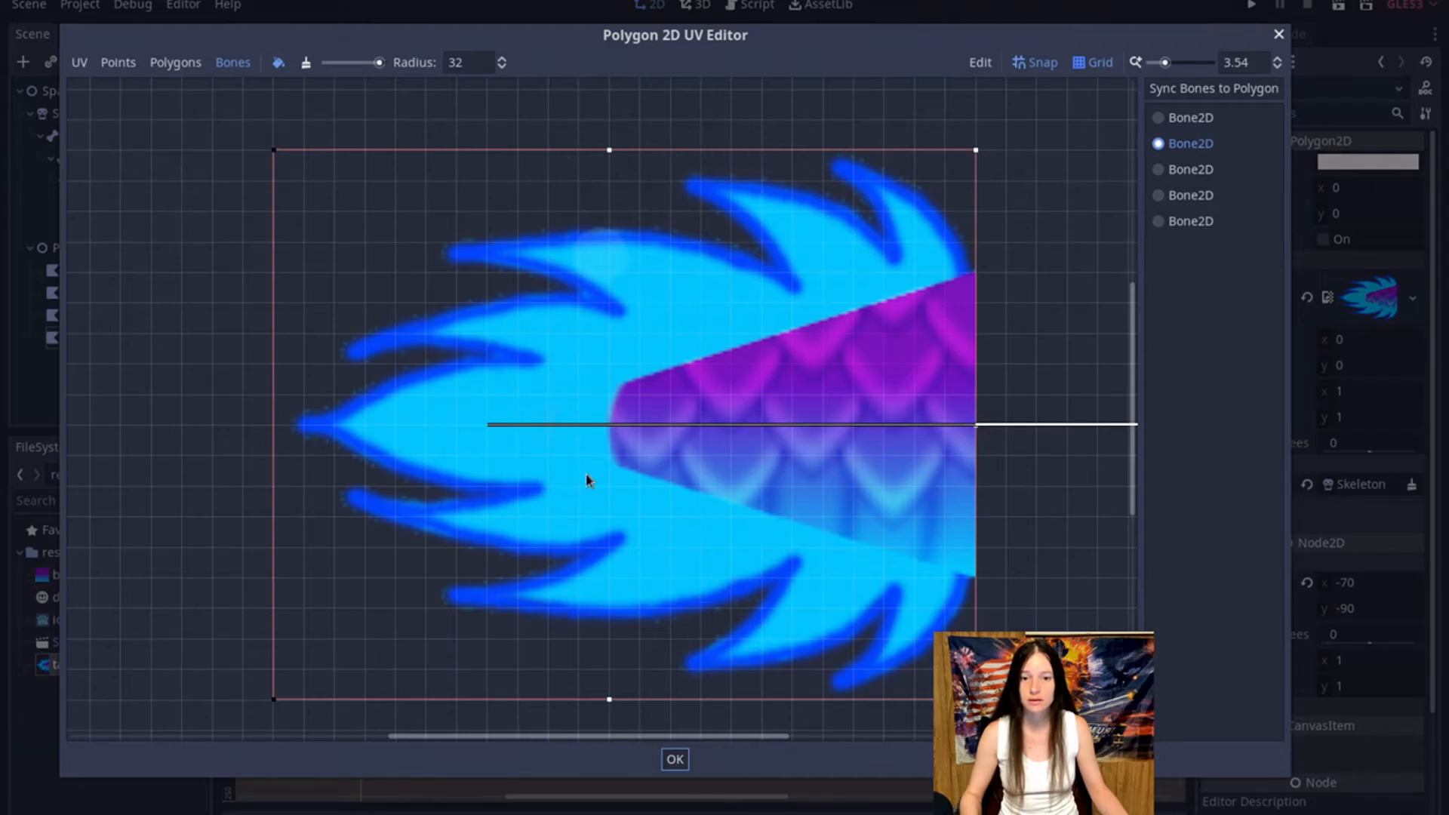
{"action": "key", "text": "Escape"}
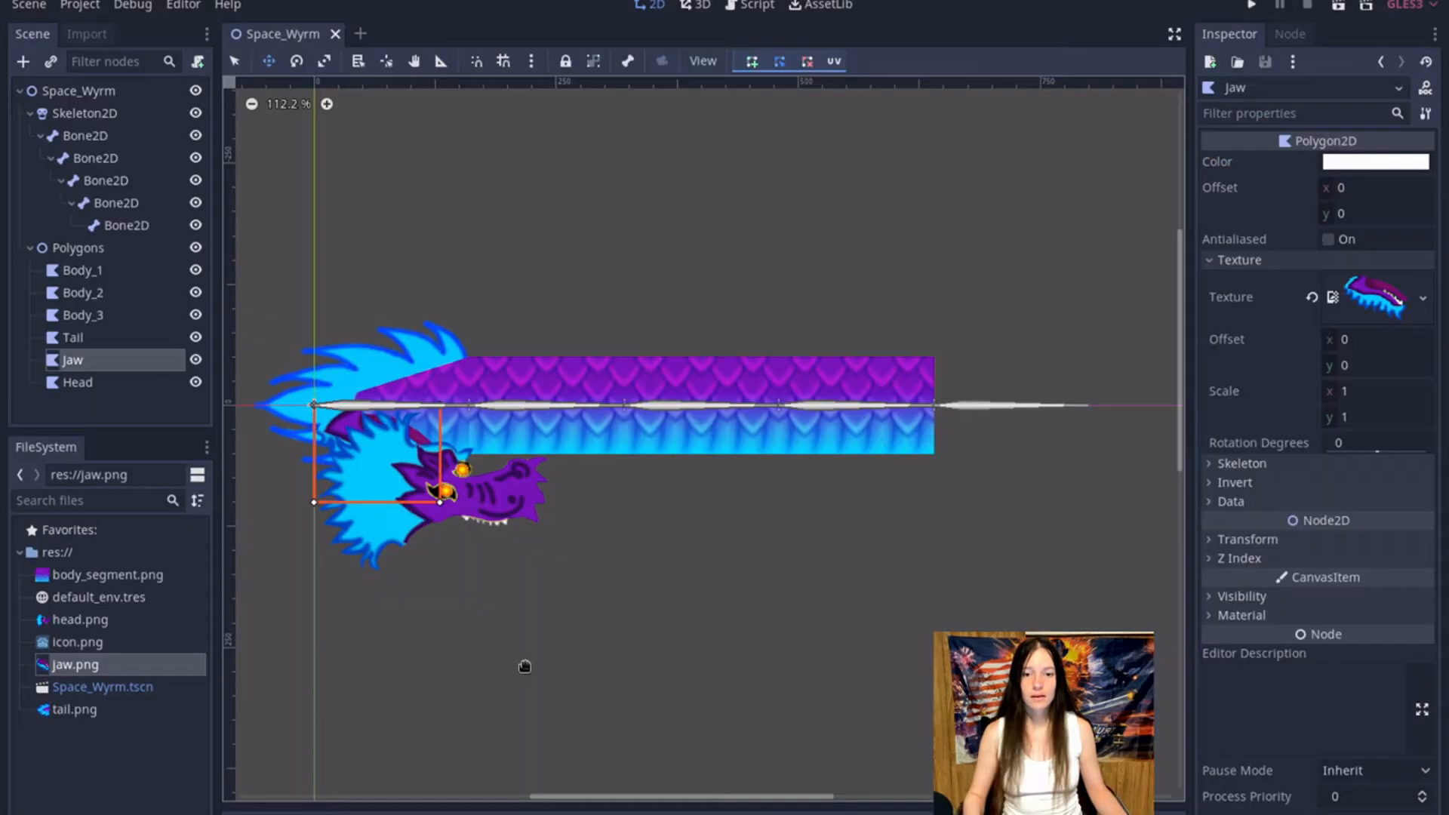
Move the Head polygon onto the fifth bone at the front of the body and place the Jaw polygon just beneath it
{"action": "left_click", "coordinate": [77, 383]}
{"action": "left_click_drag", "start_coordinate": [398, 532], "coordinate": [935, 426]}
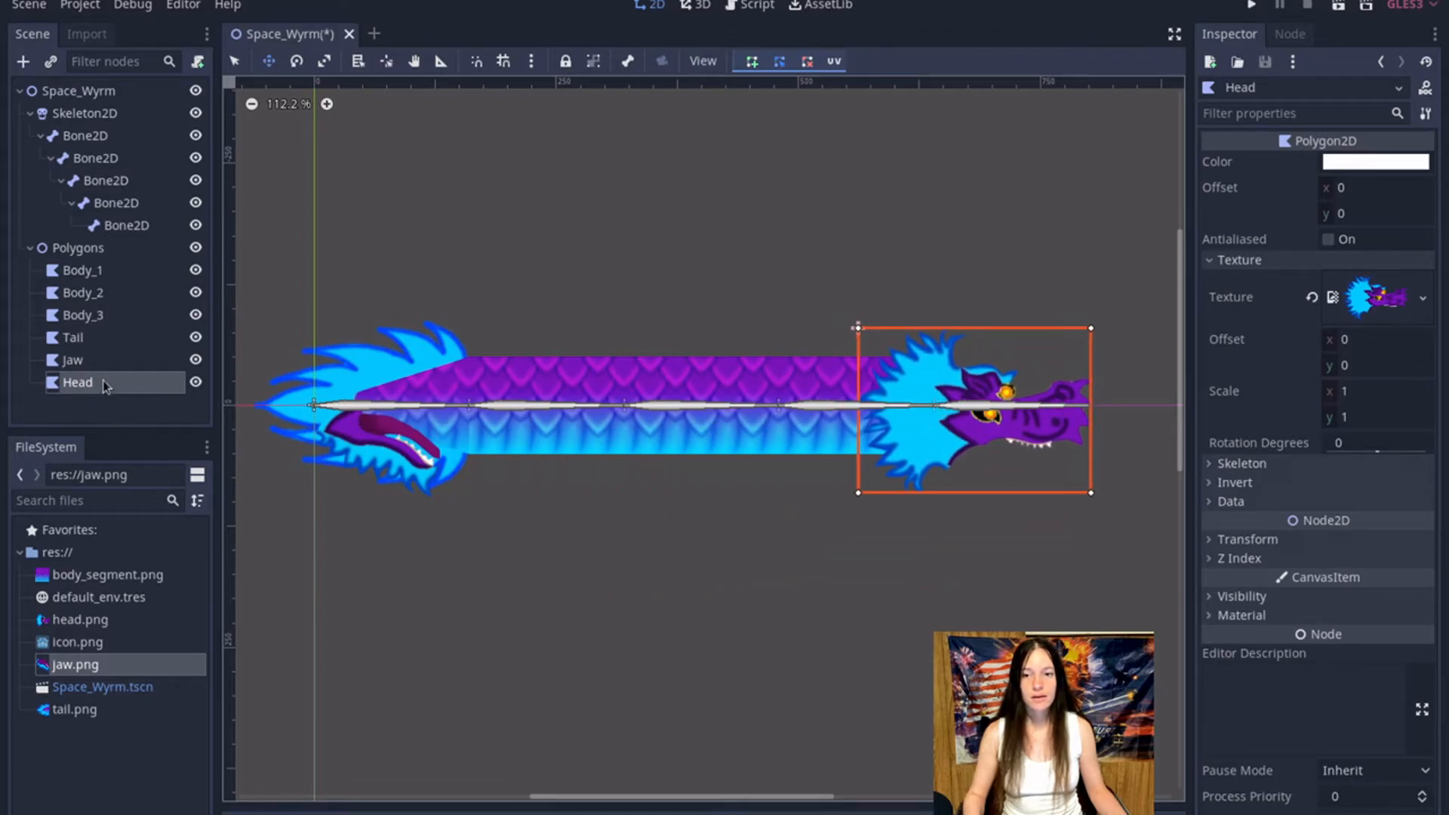
{"action": "left_click", "coordinate": [73, 360]}
{"action": "left_click_drag", "start_coordinate": [347, 442], "coordinate": [978, 470]}
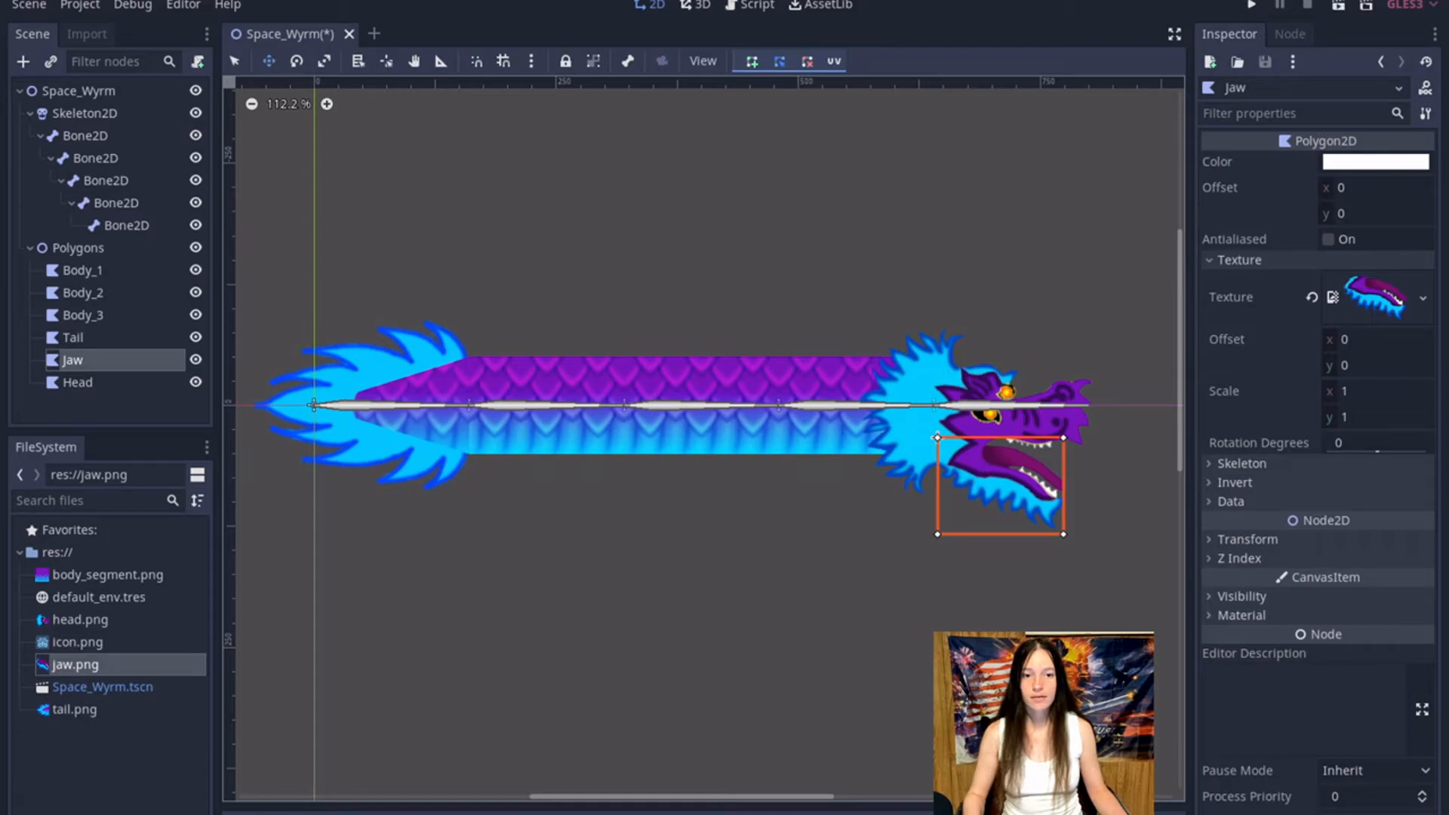
Switch to the web browser and look over the Pixabay page of the Chinese dragon vector used as reference
{"action": "key", "text": "super"}
{"action": "left_click", "coordinate": [960, 615]}
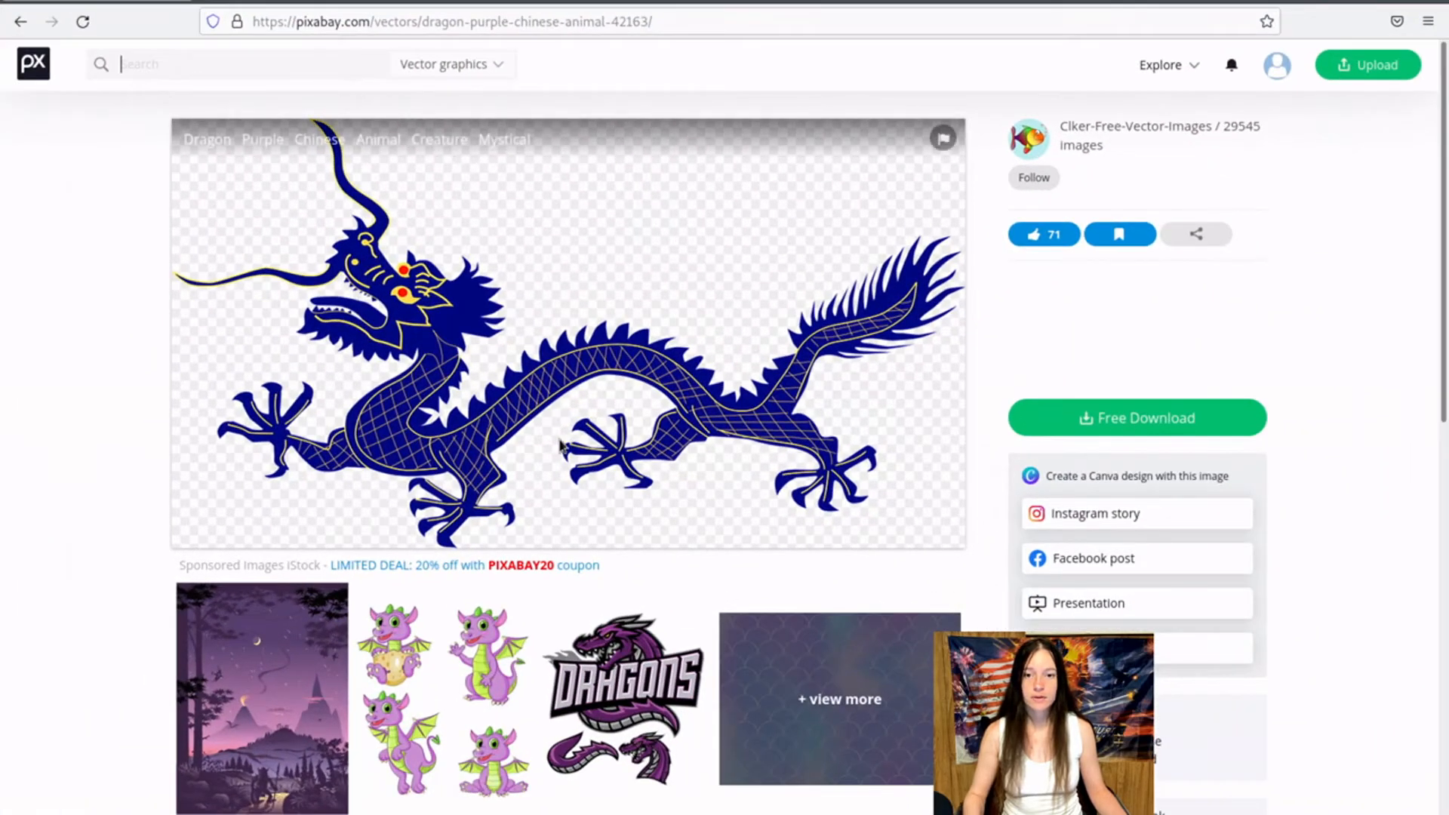
{"action": "scroll", "coordinate": [1330, 643], "scroll_direction": "down", "scroll_amount": 4}
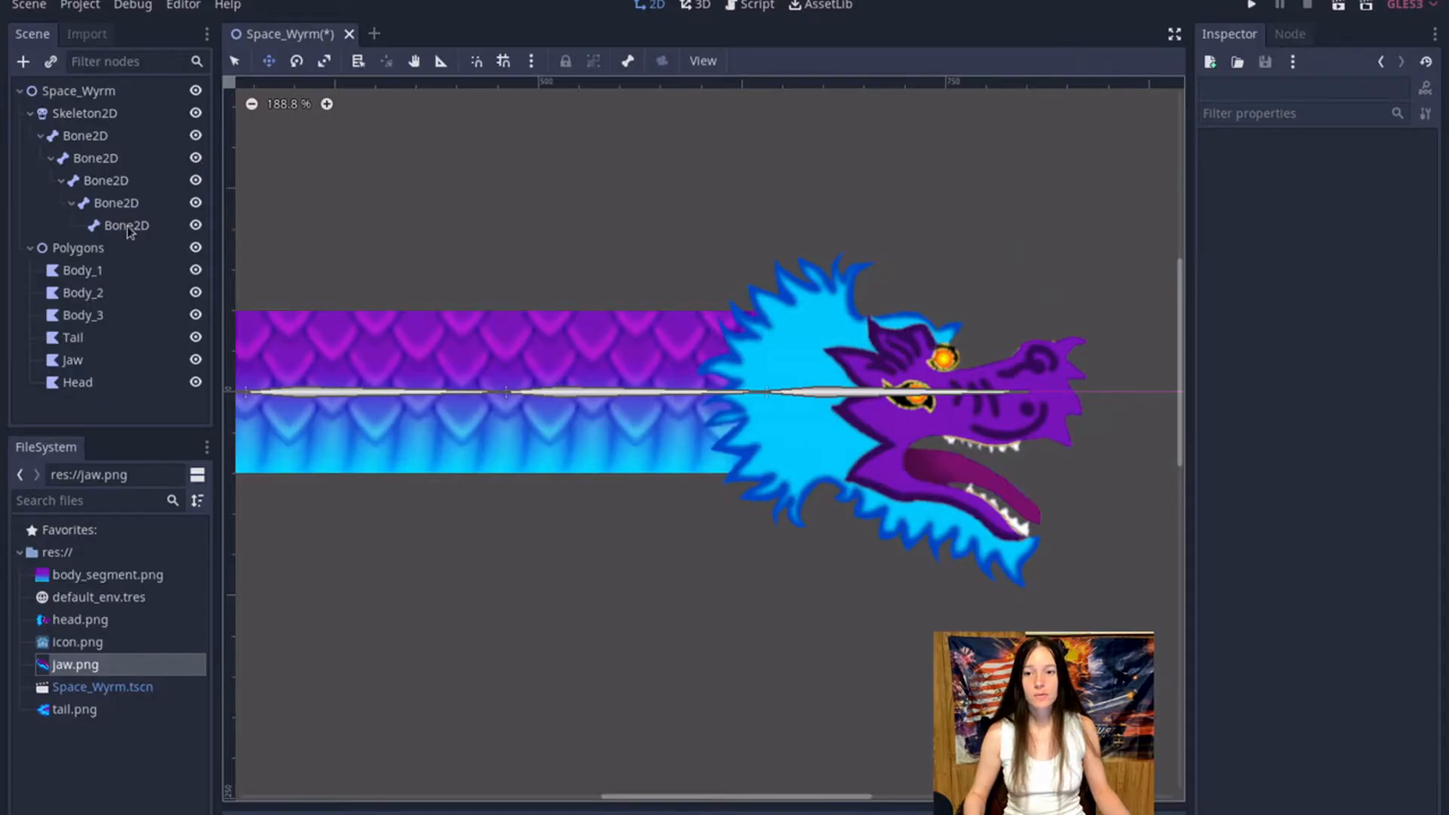
Add two Bone2D nodes as children of the fifth bone in the skeleton
{"action": "right_click", "coordinate": [130, 226]}
{"action": "left_click", "coordinate": [198, 242]}
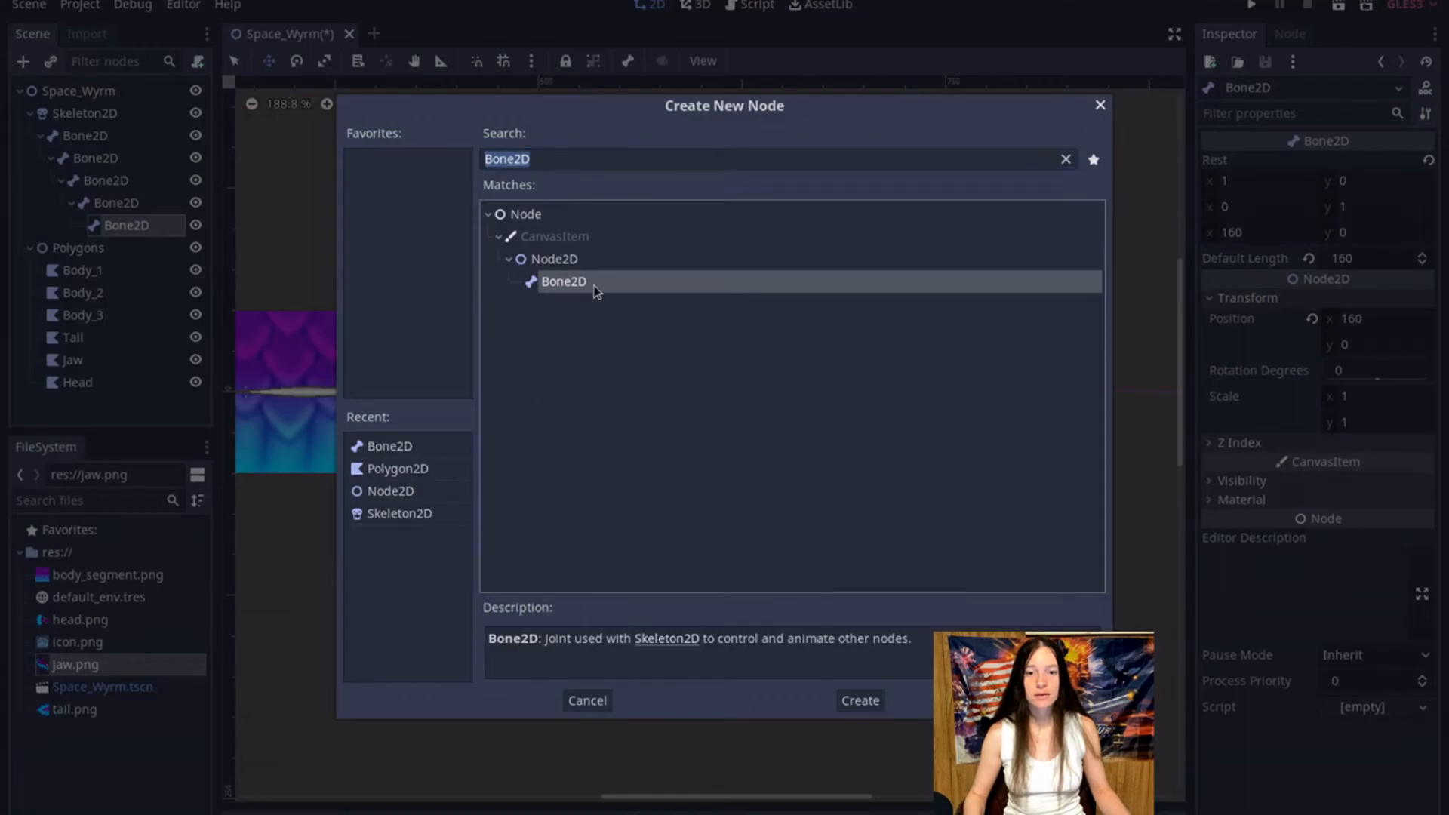
{"action": "double_click", "coordinate": [595, 290]}
{"action": "left_click", "coordinate": [202, 247]}
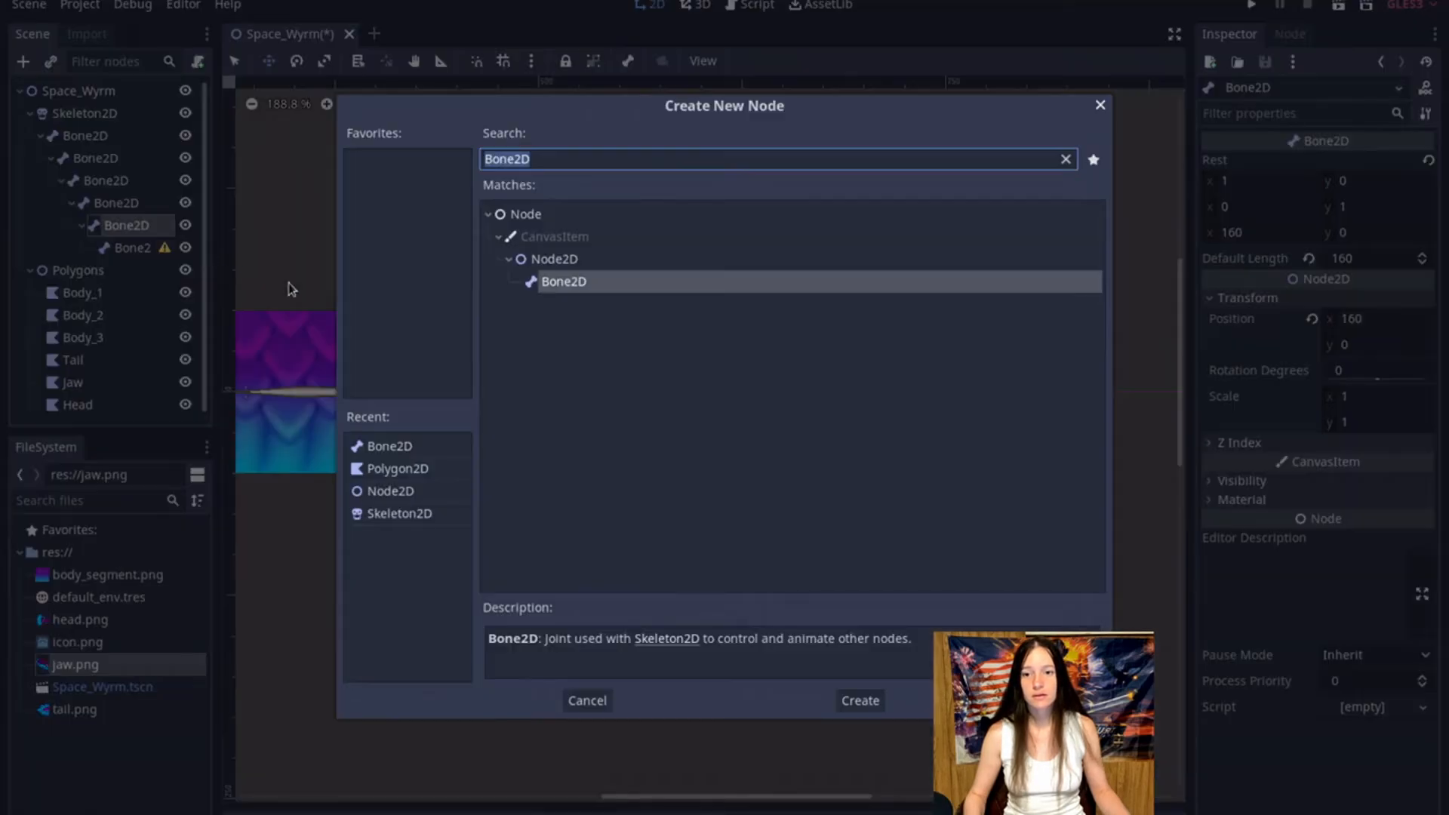
{"action": "double_click", "coordinate": [596, 283]}
Place one new bone on the snout and the other at the jaw's hinge, and angle the jaw bone slightly downward
{"action": "scroll", "coordinate": [965, 436], "scroll_direction": "up", "scroll_amount": 1}
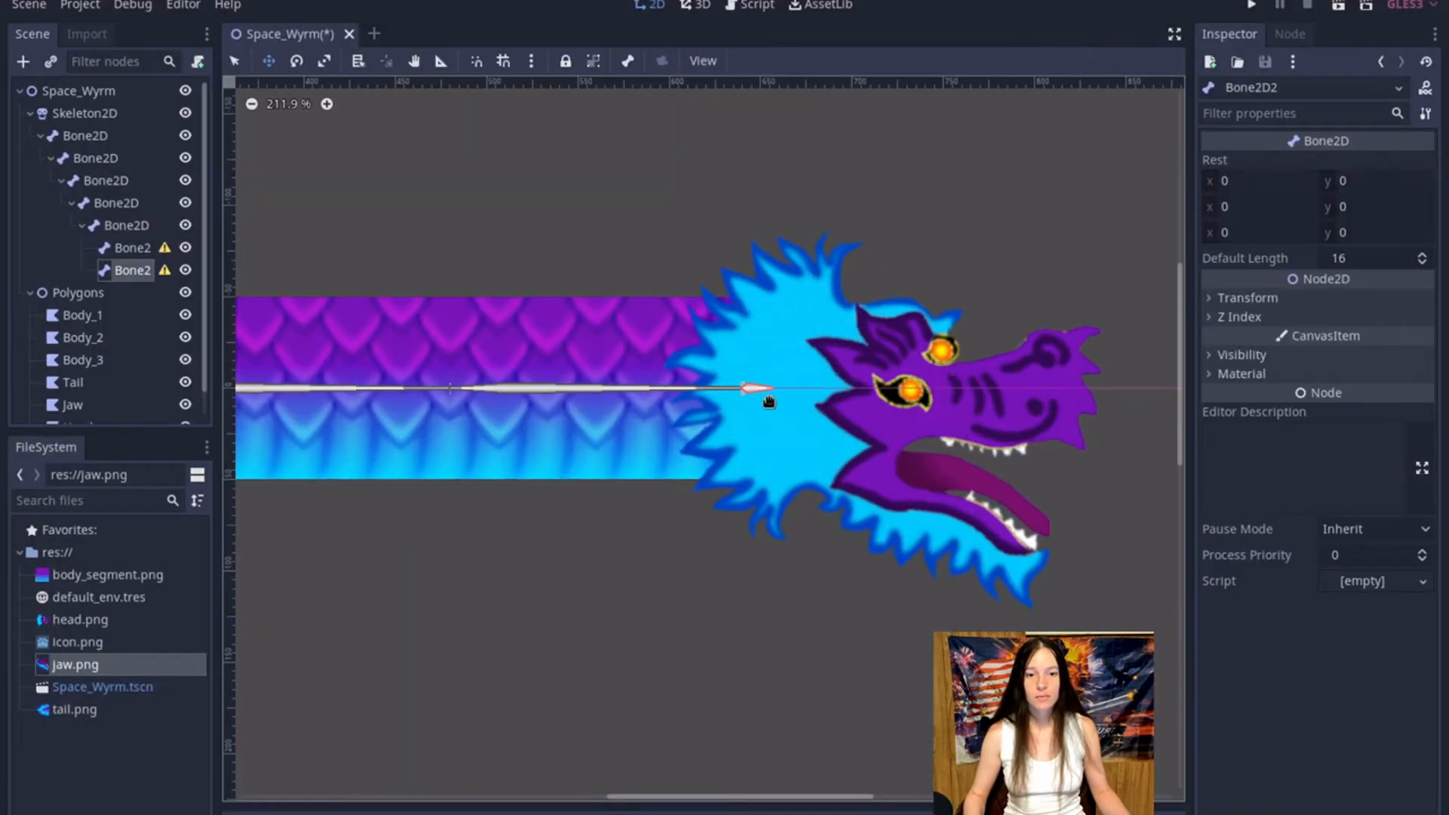
{"action": "left_click_drag", "start_coordinate": [807, 391], "coordinate": [1004, 391]}
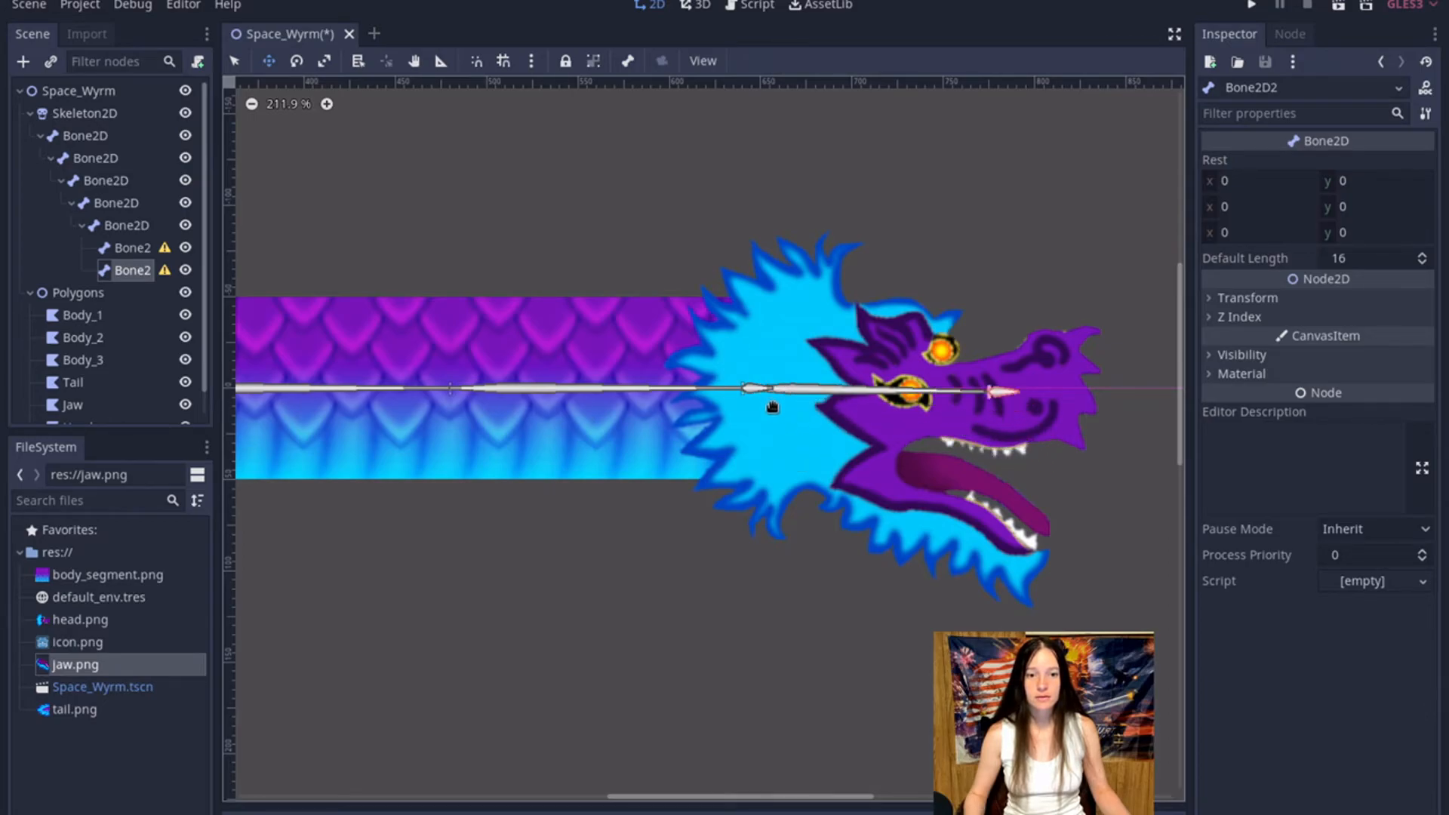
{"action": "left_click", "coordinate": [129, 250]}
{"action": "left_click_drag", "start_coordinate": [763, 398], "coordinate": [881, 483]}
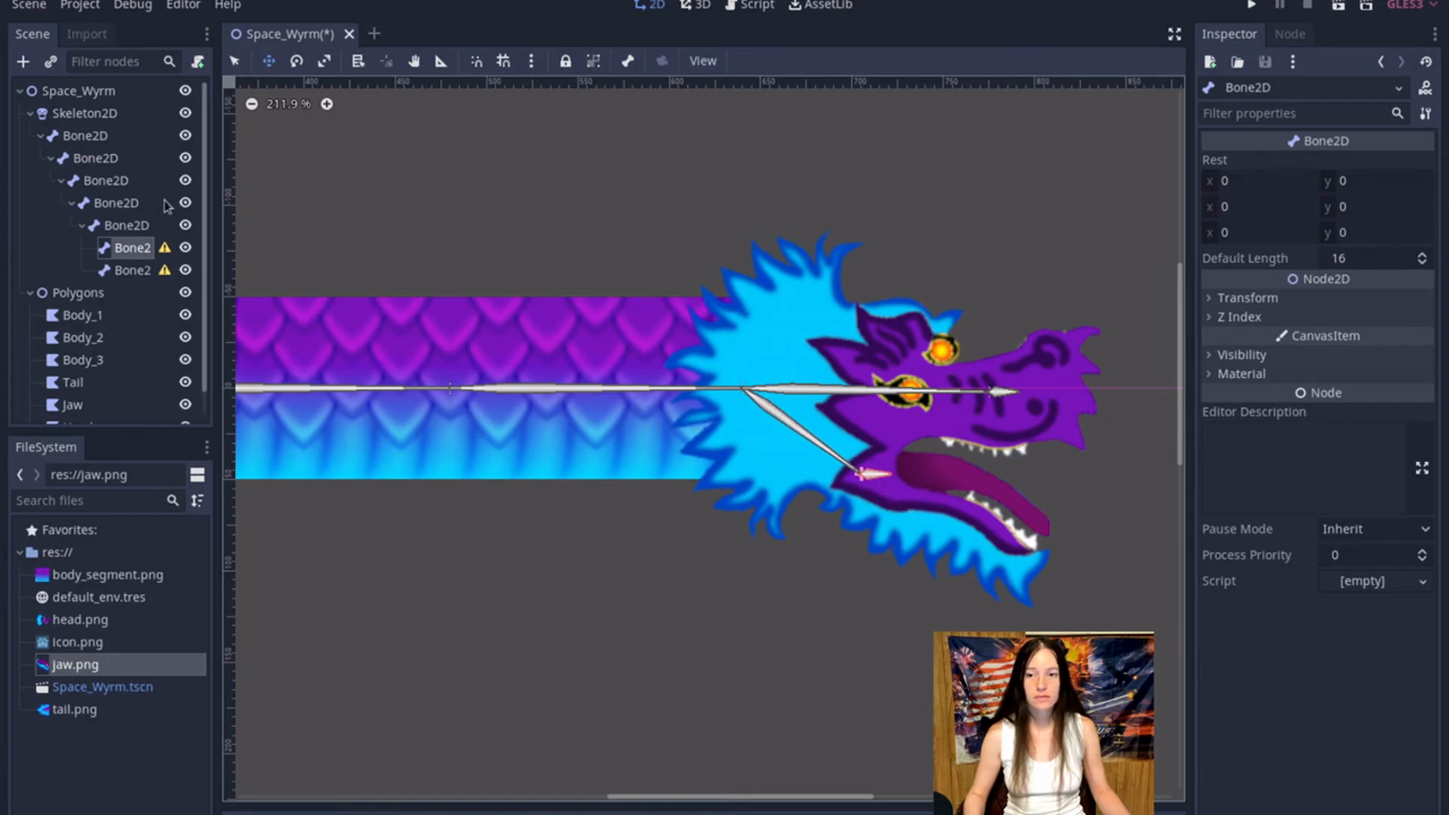
{"action": "left_click", "coordinate": [296, 60]}
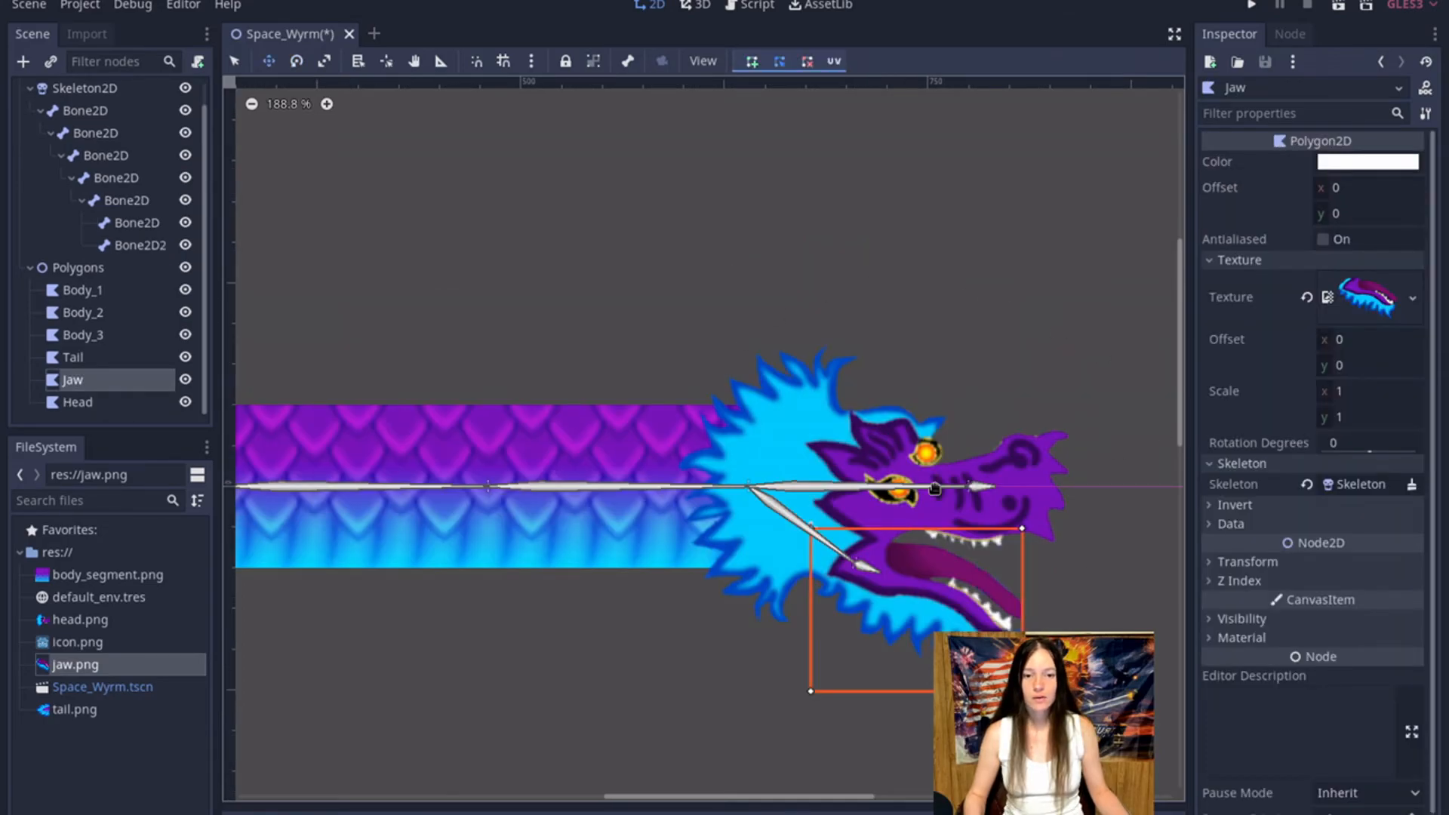
Weight all four Jaw points to the jaw bone and all four Head points to the fifth bone in the UV editor
{"action": "left_click", "coordinate": [833, 60]}
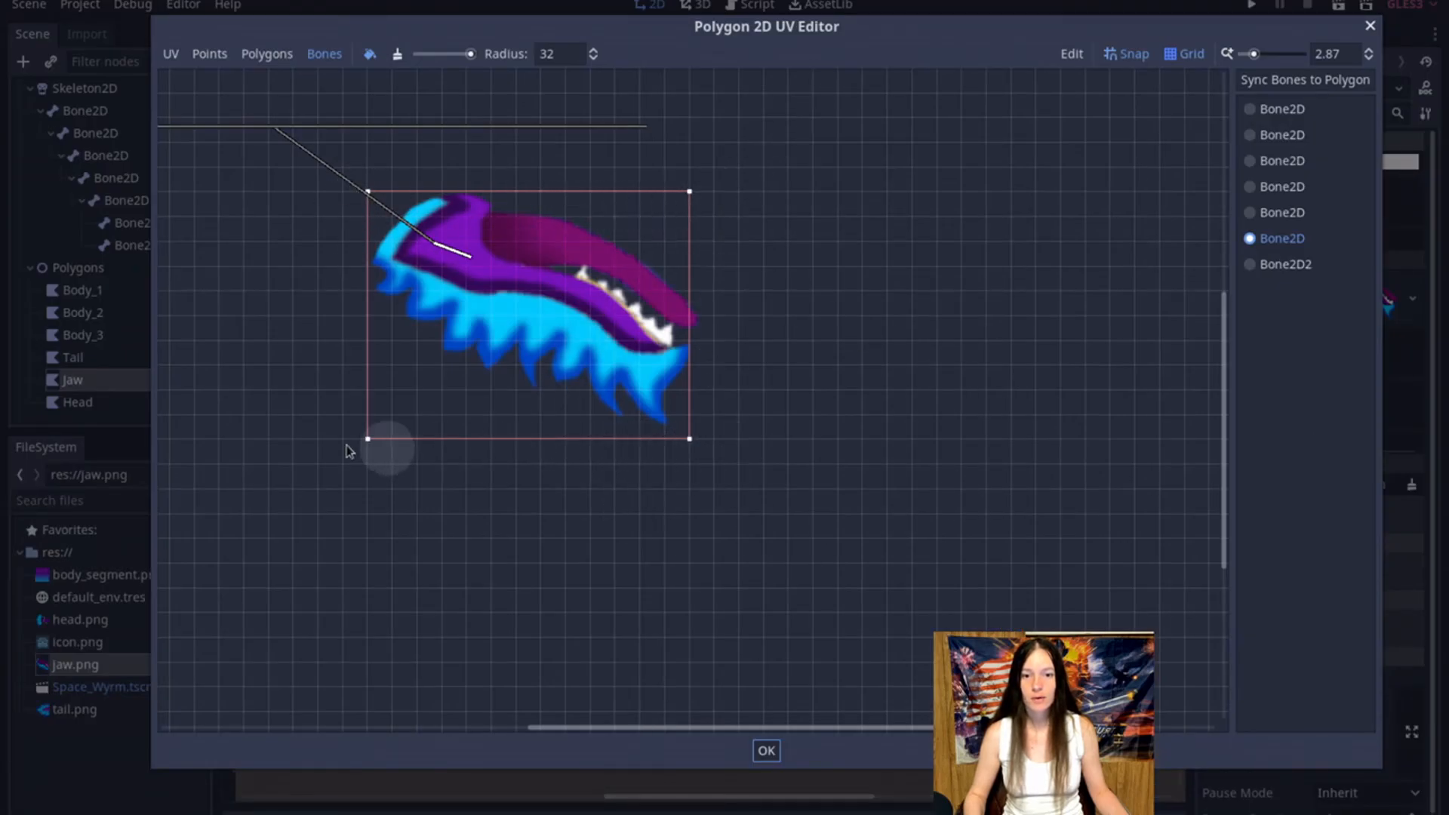
{"action": "left_click", "coordinate": [767, 751]}
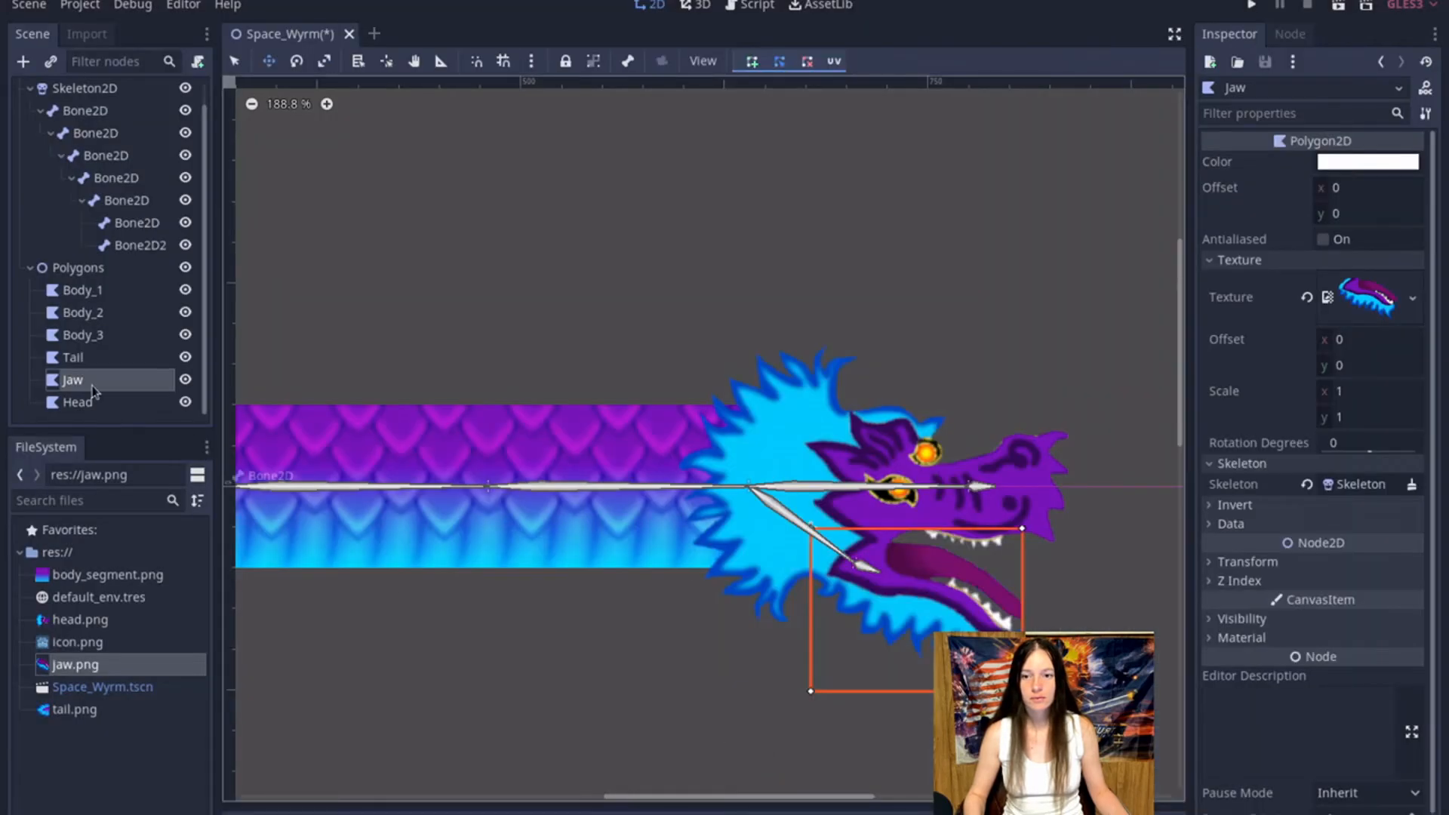
{"action": "left_click", "coordinate": [82, 404]}
{"action": "left_click", "coordinate": [835, 58]}
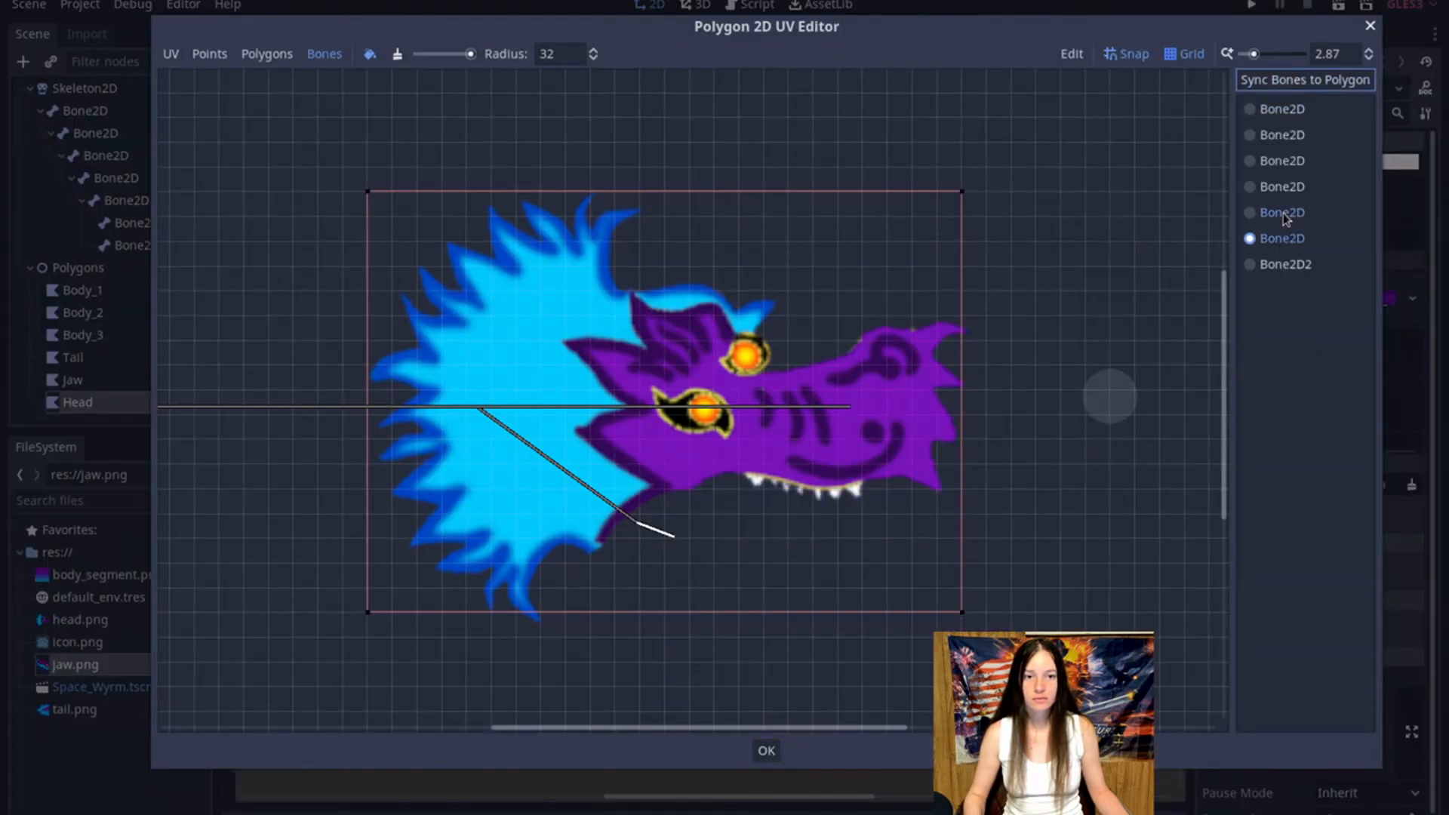
{"action": "left_click", "coordinate": [1281, 213]}
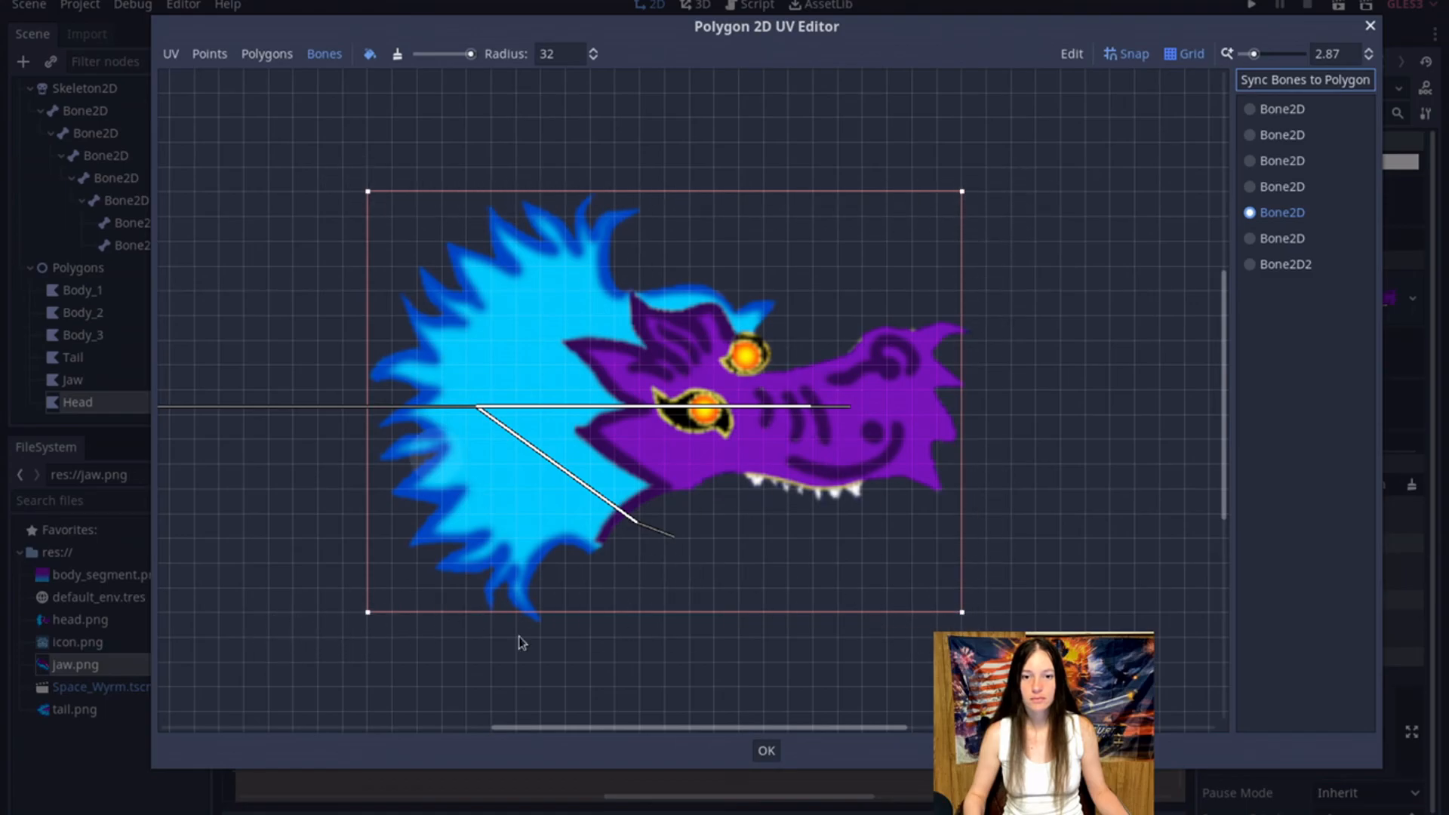
{"action": "left_click", "coordinate": [767, 750]}
Bend the wyrm's body by rotating the fourth bone to -50 degrees and the third bone to 22 degrees
{"action": "left_click_drag", "start_coordinate": [1087, 562], "coordinate": [1037, 615]}
{"action": "left_click", "coordinate": [139, 201]}
{"action": "left_click", "coordinate": [117, 178]}
{"action": "left_click_drag", "start_coordinate": [895, 528], "coordinate": [849, 408]}
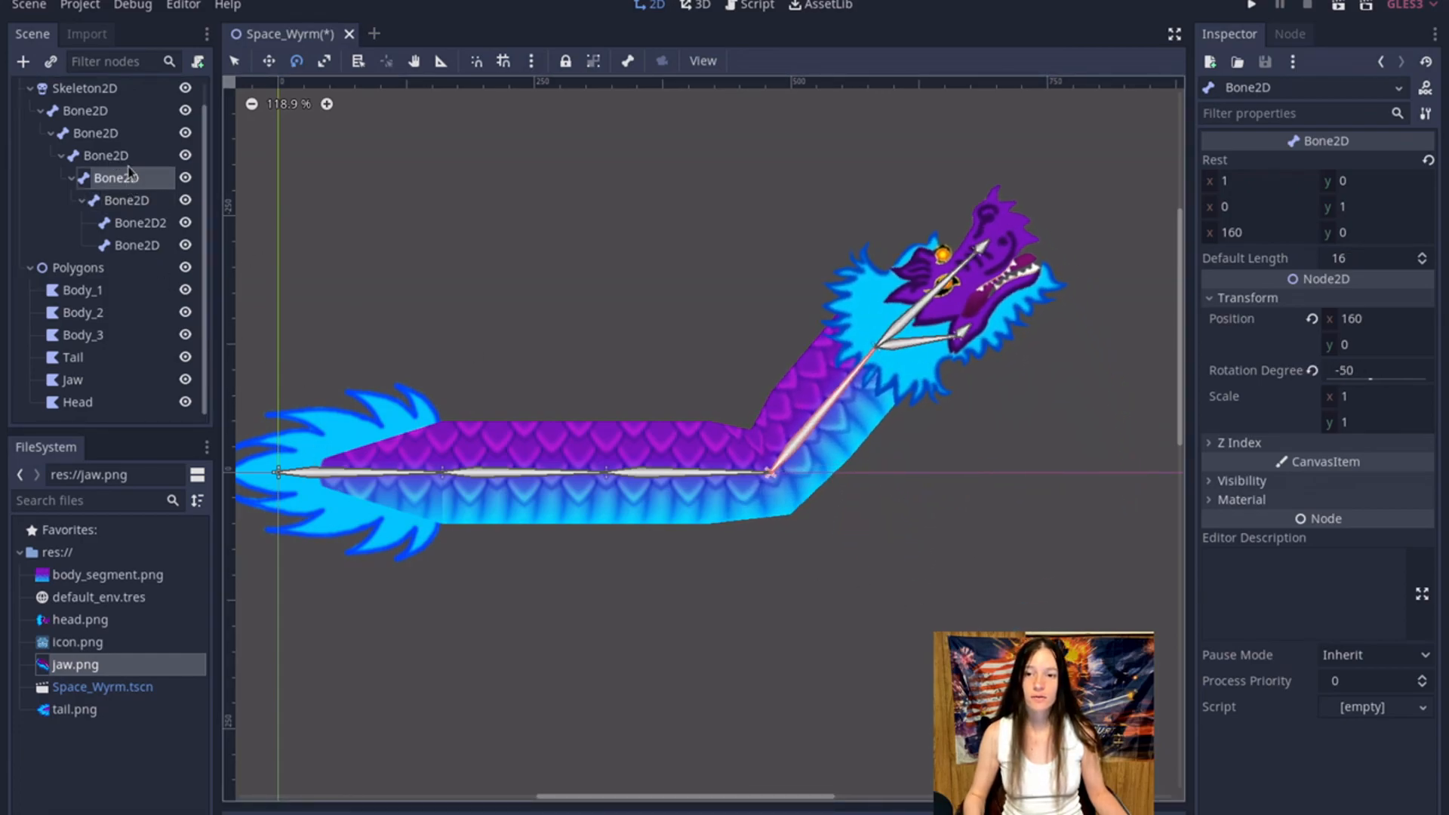
{"action": "left_click", "coordinate": [105, 155]}
{"action": "left_click_drag", "start_coordinate": [887, 548], "coordinate": [785, 605]}
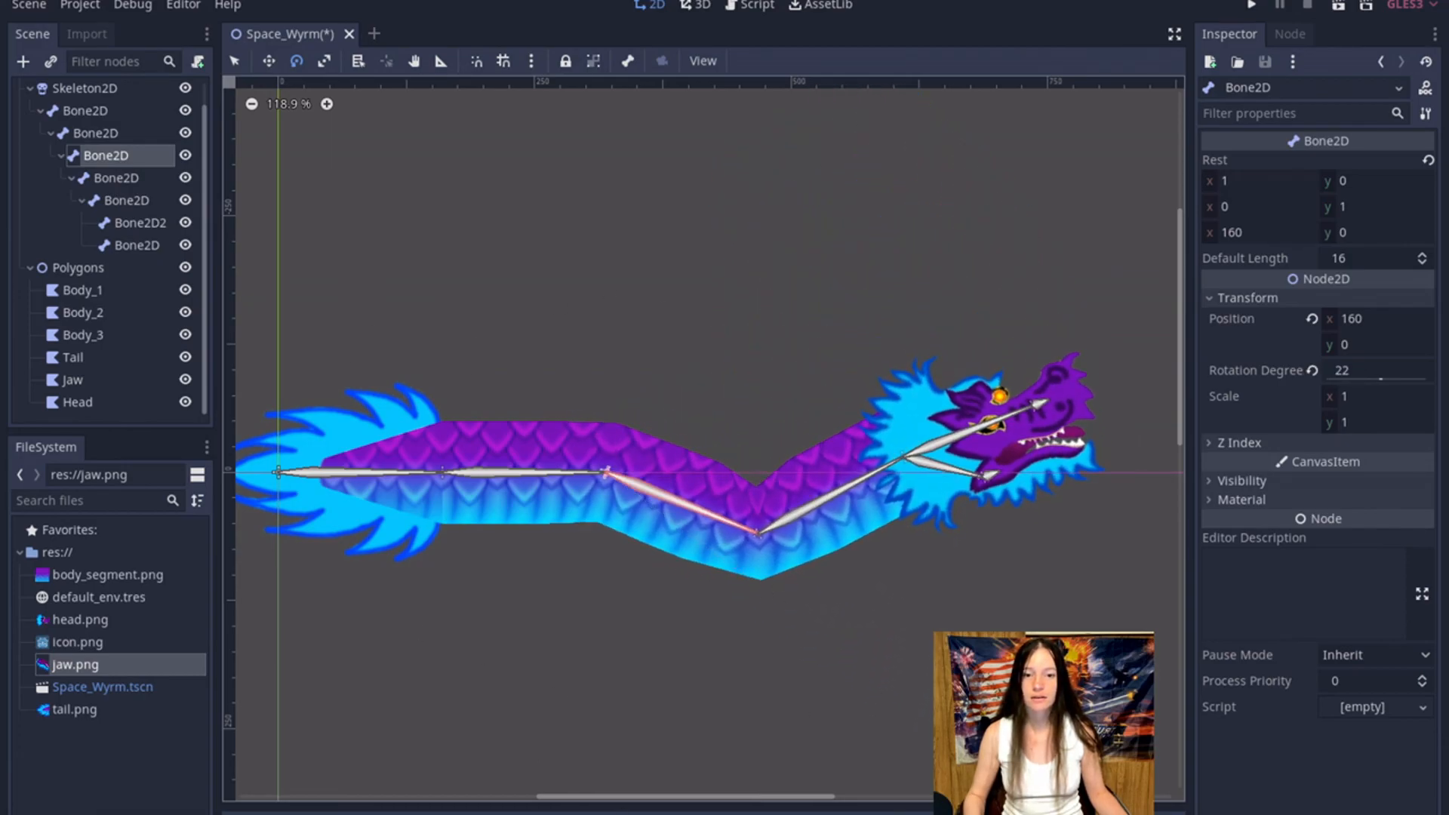